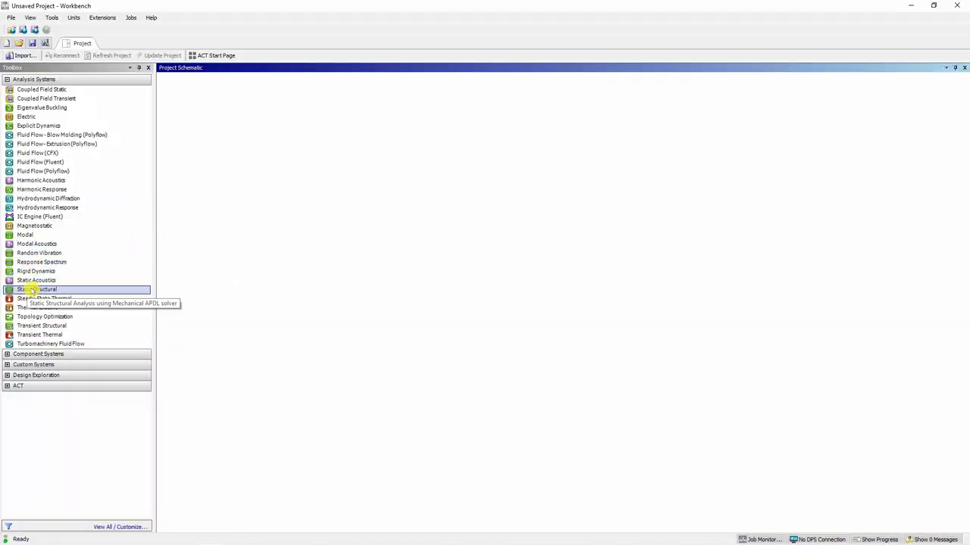
# Add a Static Structural analysis system to the project schematic and name it "Axisymmery".
pyautogui.moveTo(34, 292); pyautogui.dragTo(216, 133)
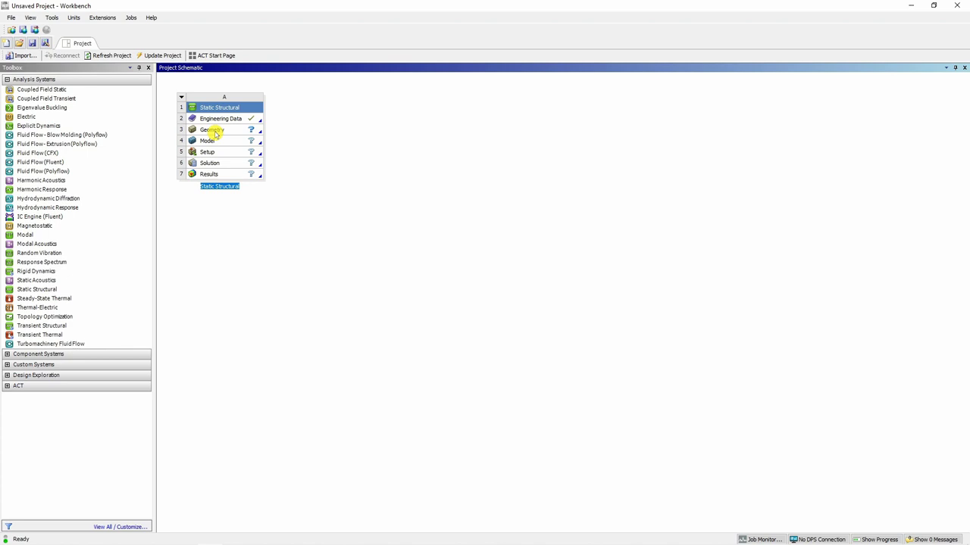
pyautogui.write('Axisymmery')
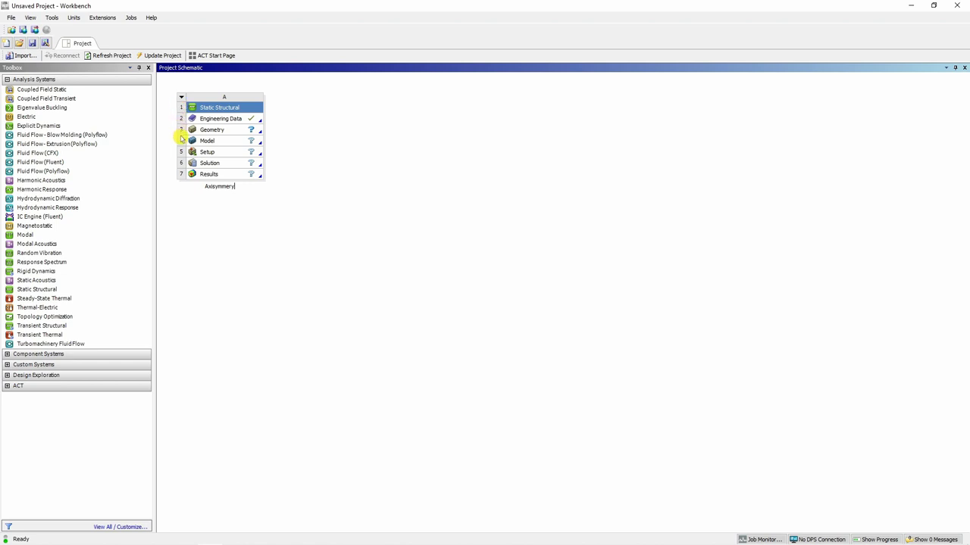
pyautogui.click(203, 107)
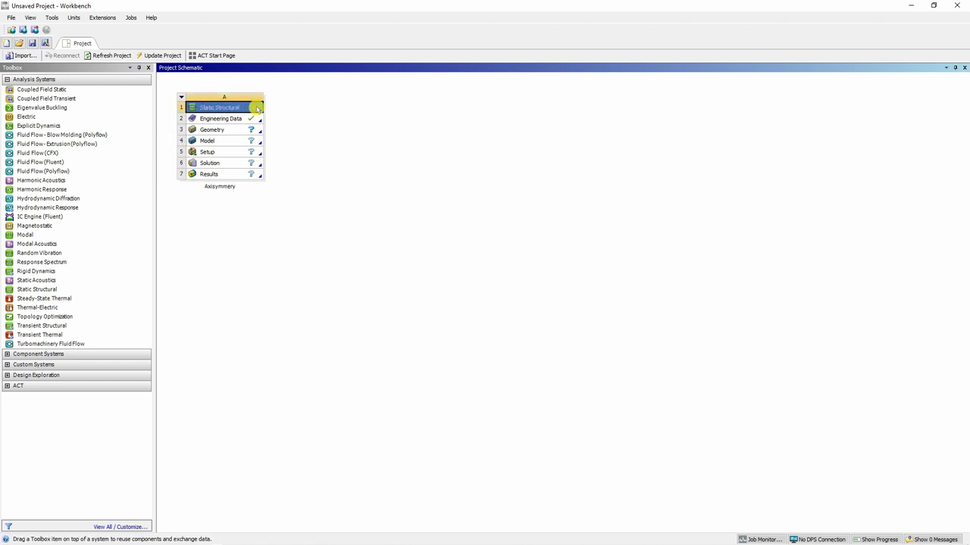
# Open the system's Engineering Data and add a new material named "Al".
pyautogui.click(216, 119)
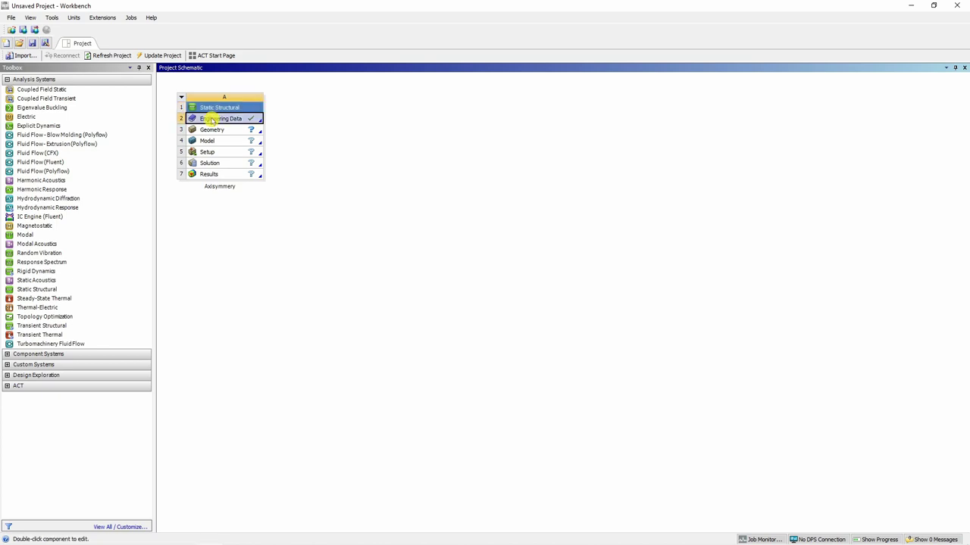
pyautogui.doubleClick(221, 118)
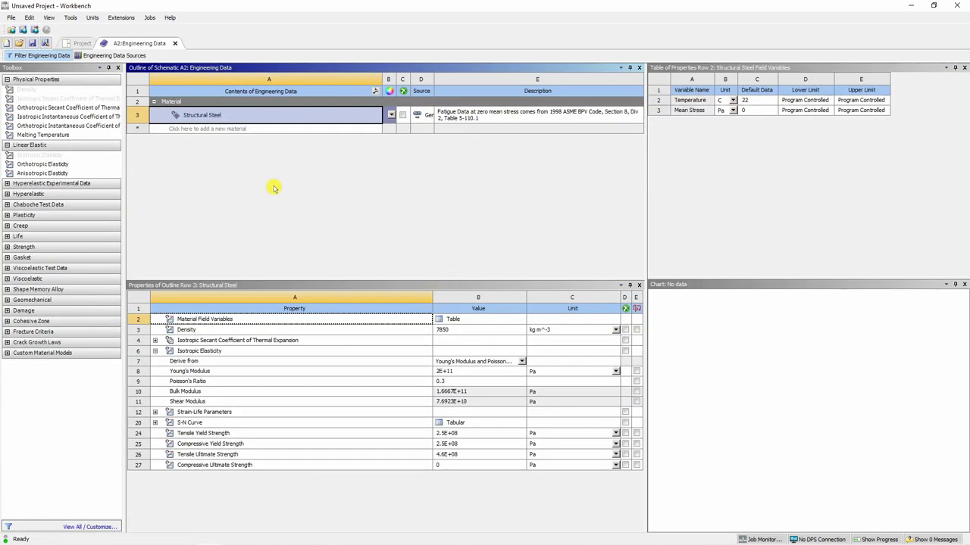
pyautogui.click(182, 130)
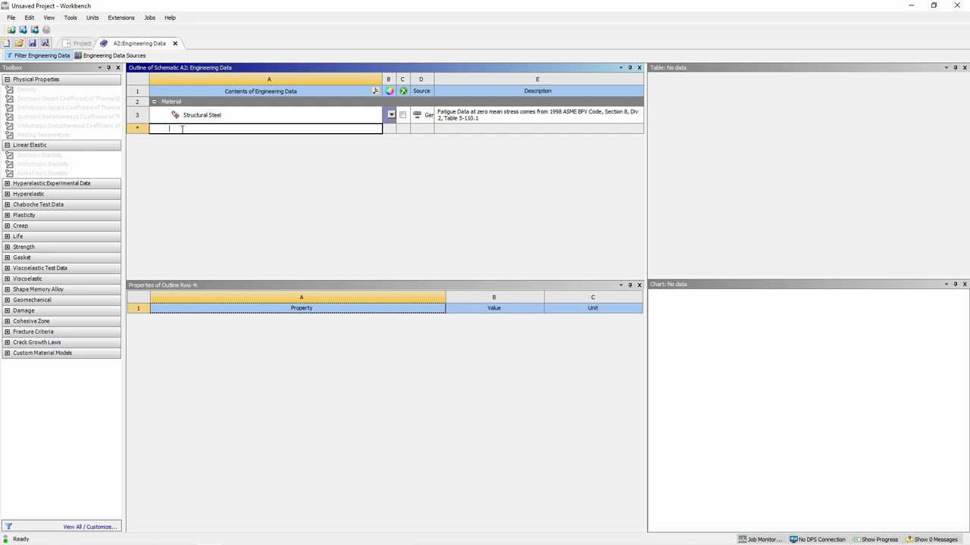
pyautogui.write('Al')
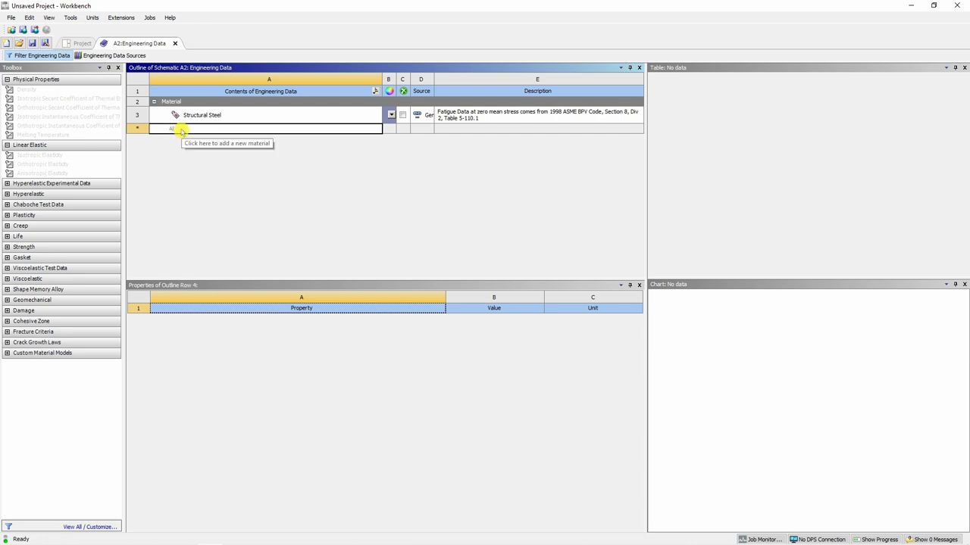
pyautogui.press('Return')
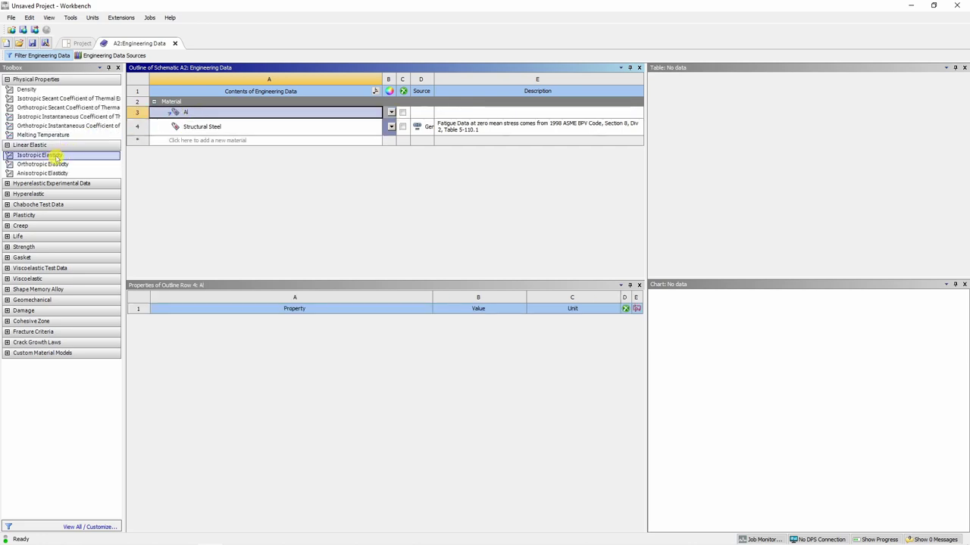
# Add Isotropic Elasticity to the Al material and set its Young's Modulus to 70000 MPa.
pyautogui.moveTo(36, 157); pyautogui.dragTo(55, 162)
pyautogui.moveTo(277, 301); pyautogui.dragTo(279, 307)
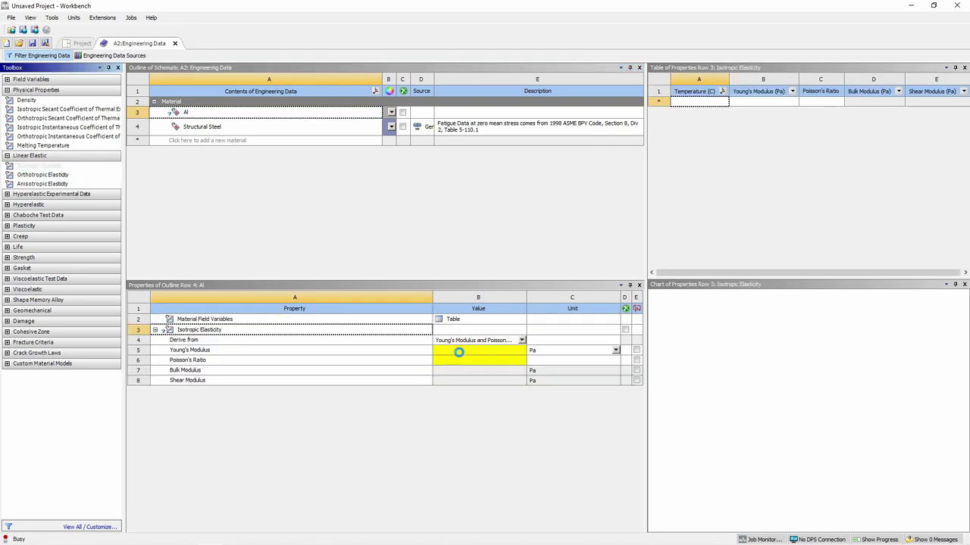
pyautogui.click(461, 354)
pyautogui.write('7')
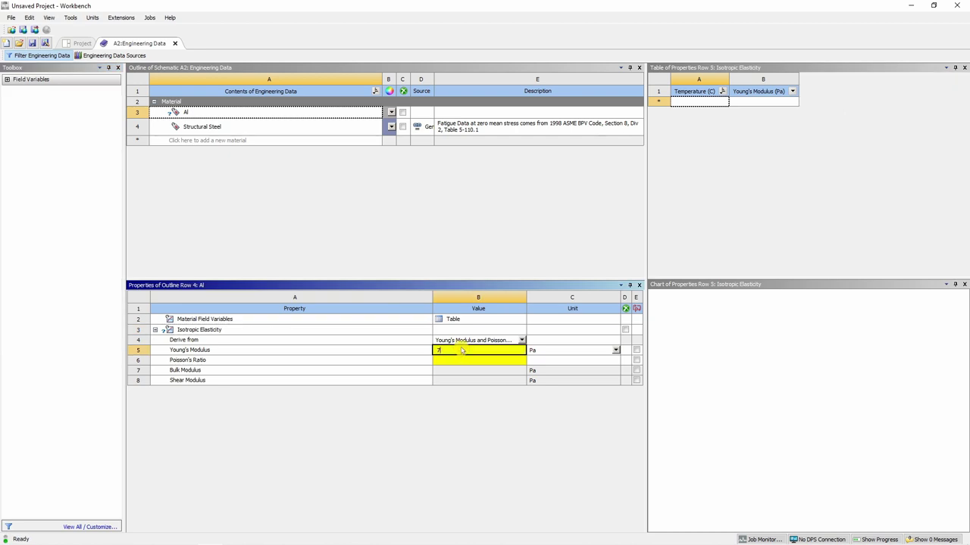
pyautogui.write('0')
pyautogui.press('Return')
pyautogui.click(616, 351)
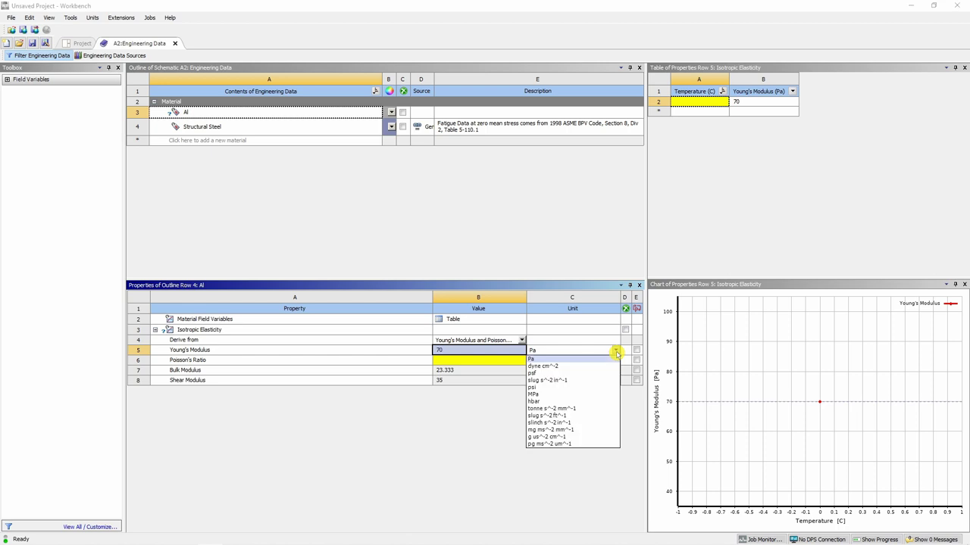
pyautogui.click(557, 394)
pyautogui.click(456, 351)
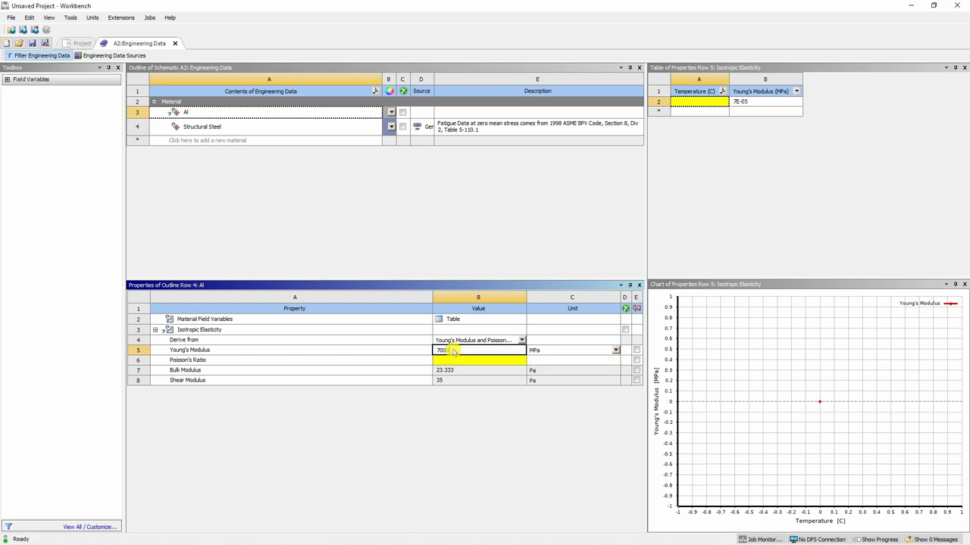
pyautogui.write('70000')
# Set the Al material's Poisson's Ratio to 0.33 and close Engineering Data.
pyautogui.click(458, 361)
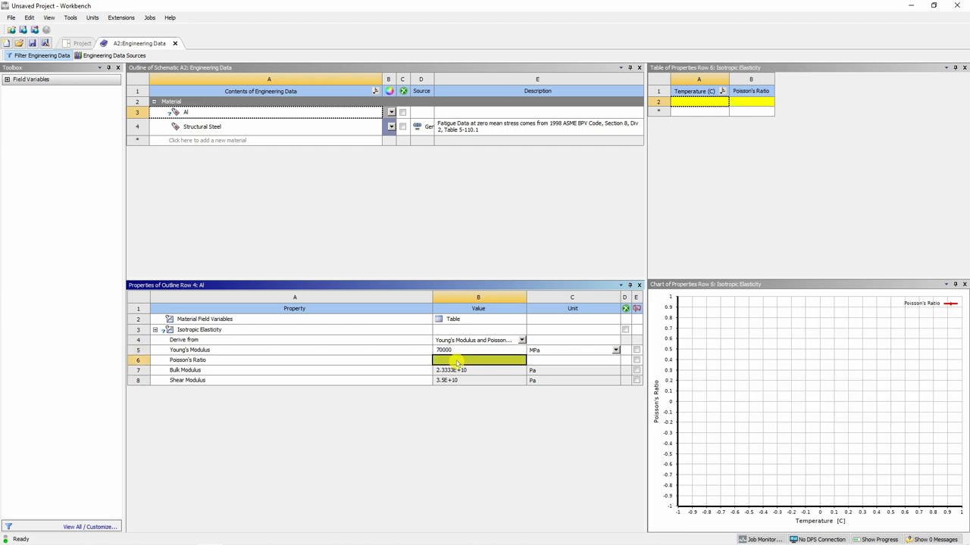
pyautogui.write('0.33')
pyautogui.click(460, 351)
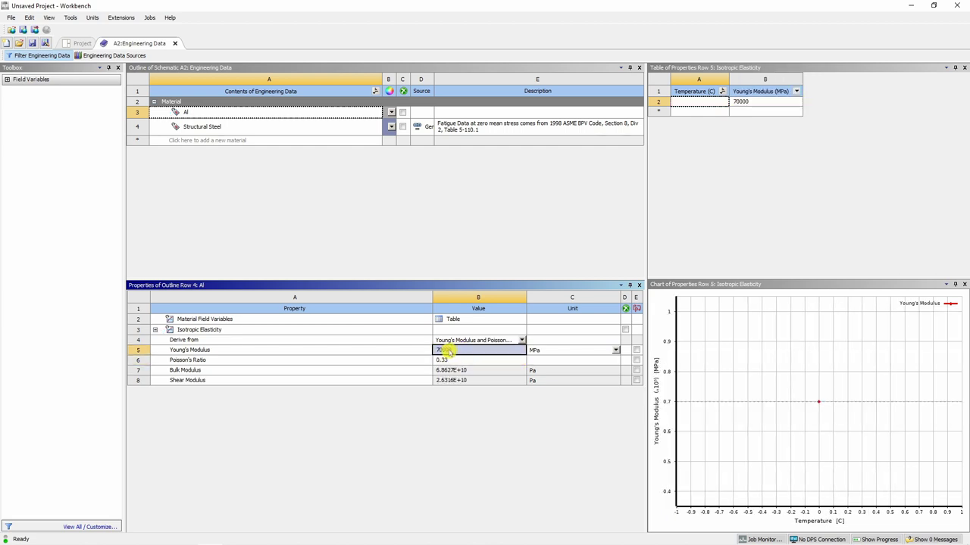
pyautogui.click(460, 352)
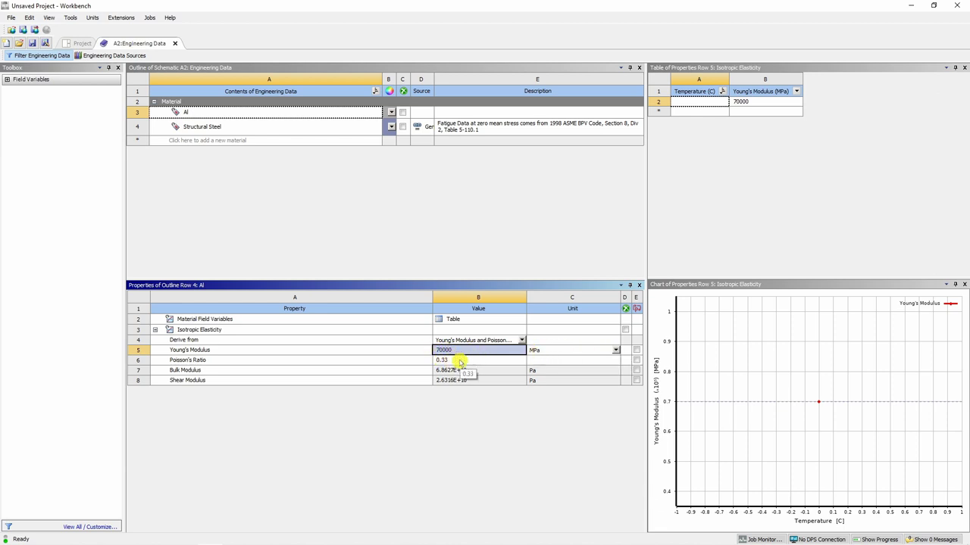
pyautogui.click(175, 44)
# Set the Analysis Type in the Geometry cell's properties to 2D and close the properties.
pyautogui.click(225, 132)
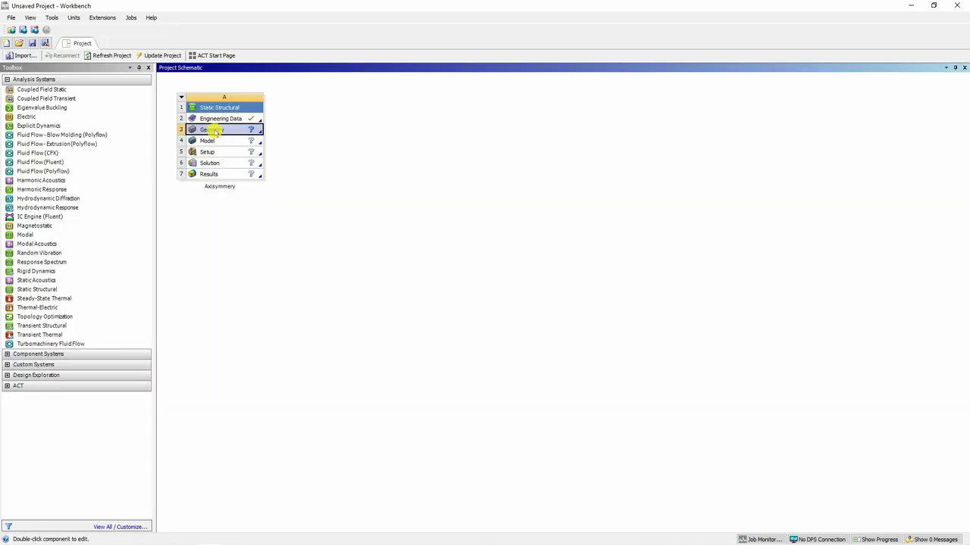
pyautogui.rightClick(215, 132)
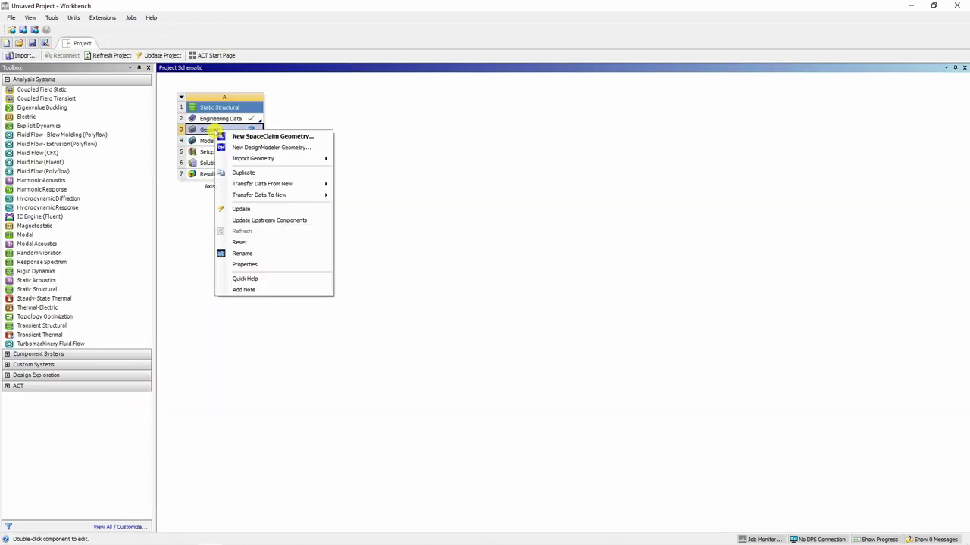
pyautogui.click(255, 265)
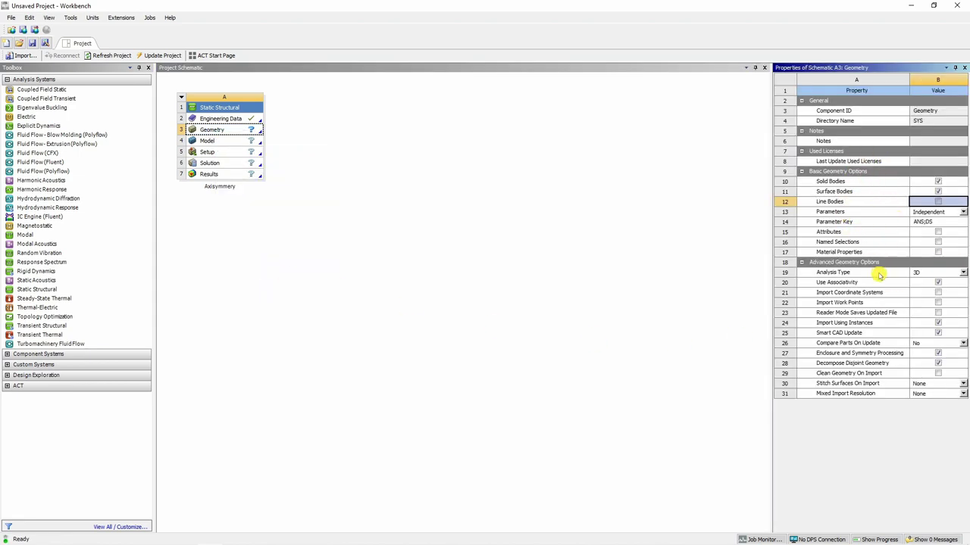
pyautogui.click(962, 273)
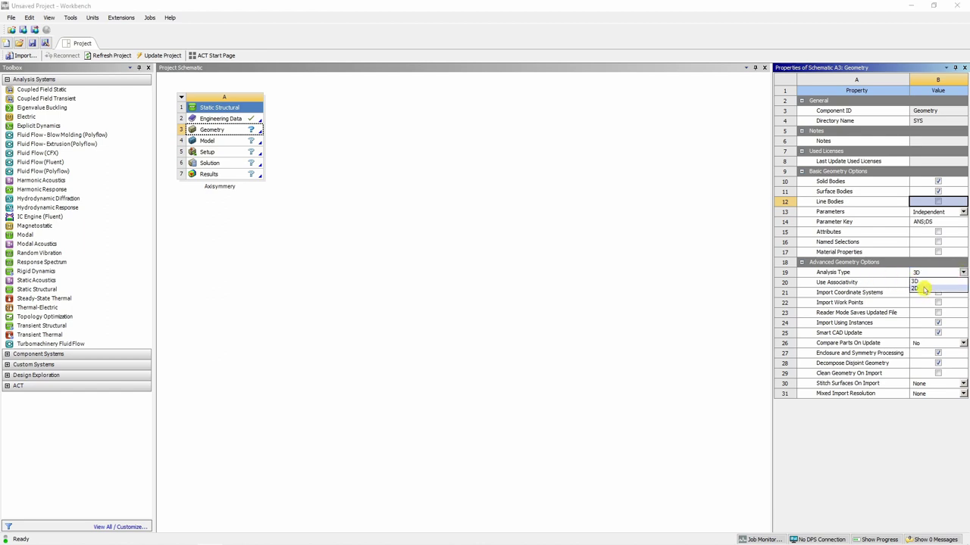
pyautogui.click(924, 289)
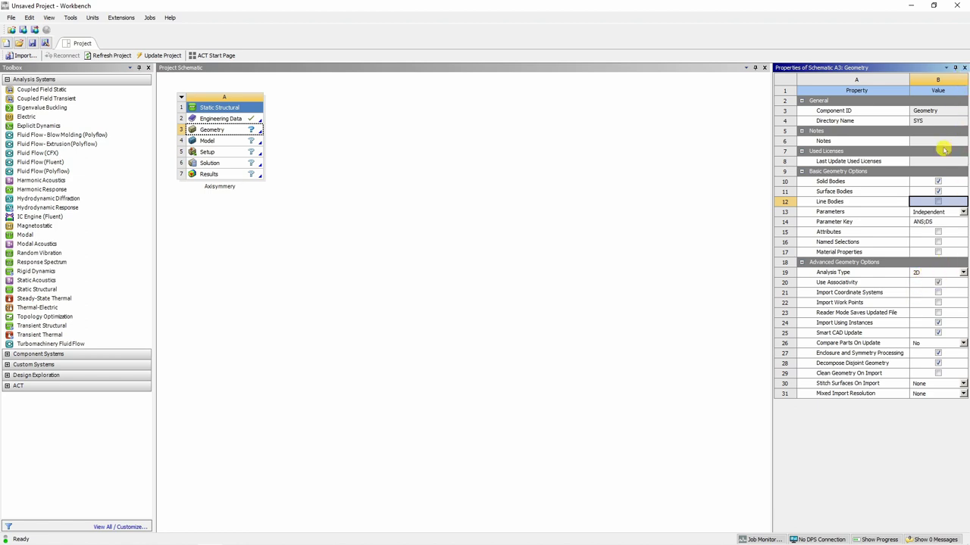
pyautogui.click(939, 192)
pyautogui.click(964, 69)
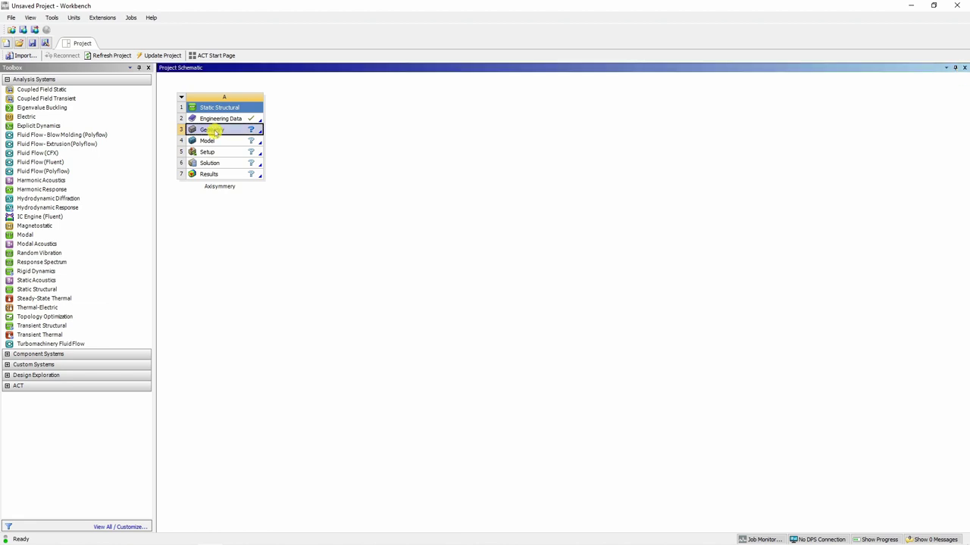
# Create a new DesignModeler geometry for the system and check its length unit, keeping Meter.
pyautogui.rightClick(216, 133)
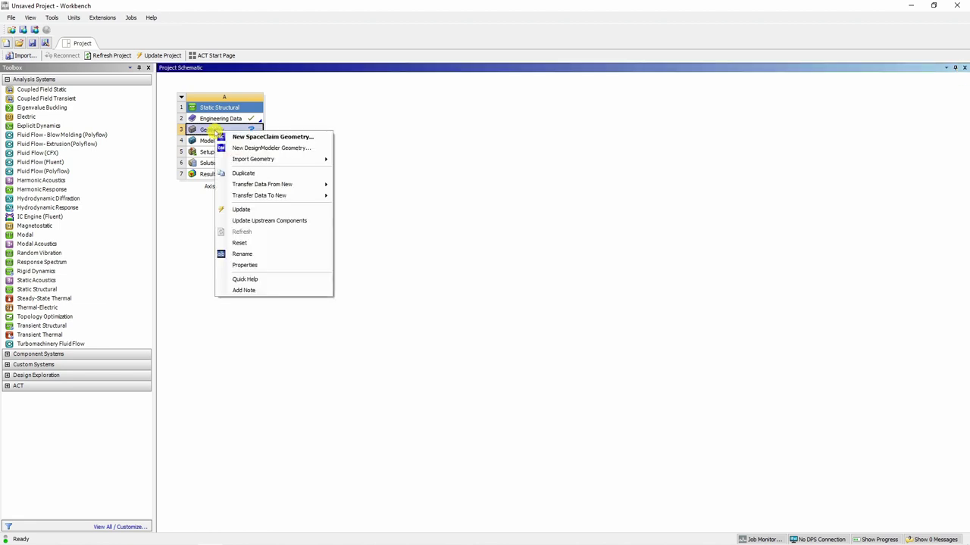
pyautogui.click(277, 154)
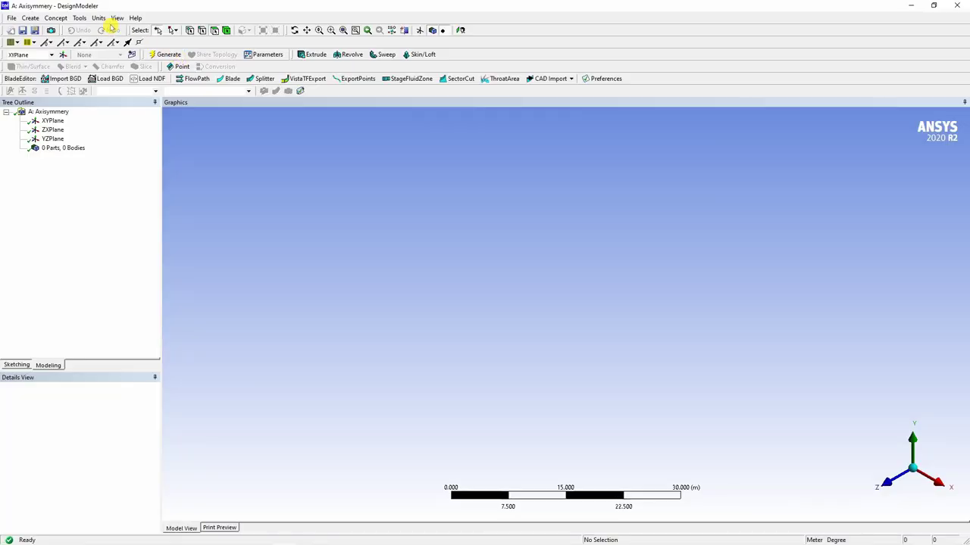
pyautogui.click(99, 18)
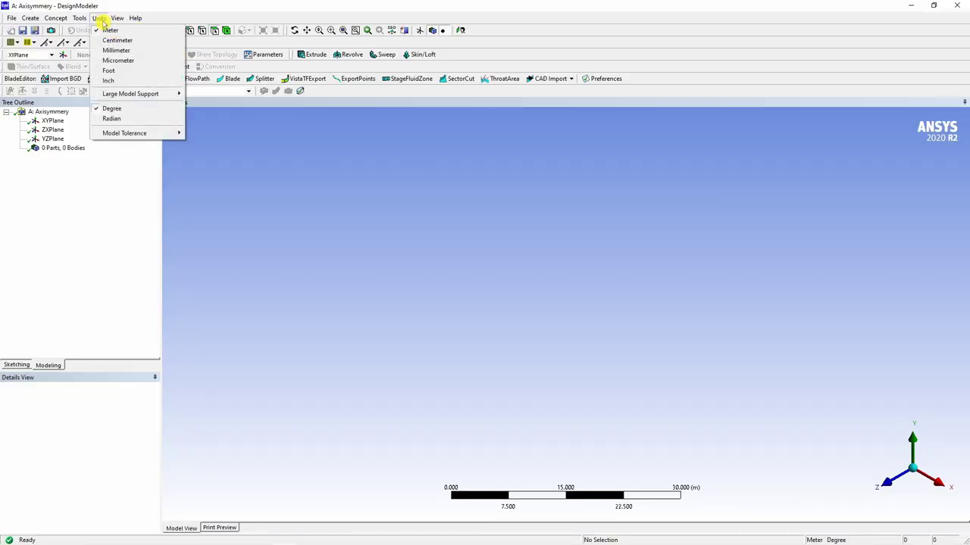
pyautogui.click(99, 18)
# Face the XY plane and sketch a line about 5.9 m long from the origin along the positive X axis.
pyautogui.click(50, 122)
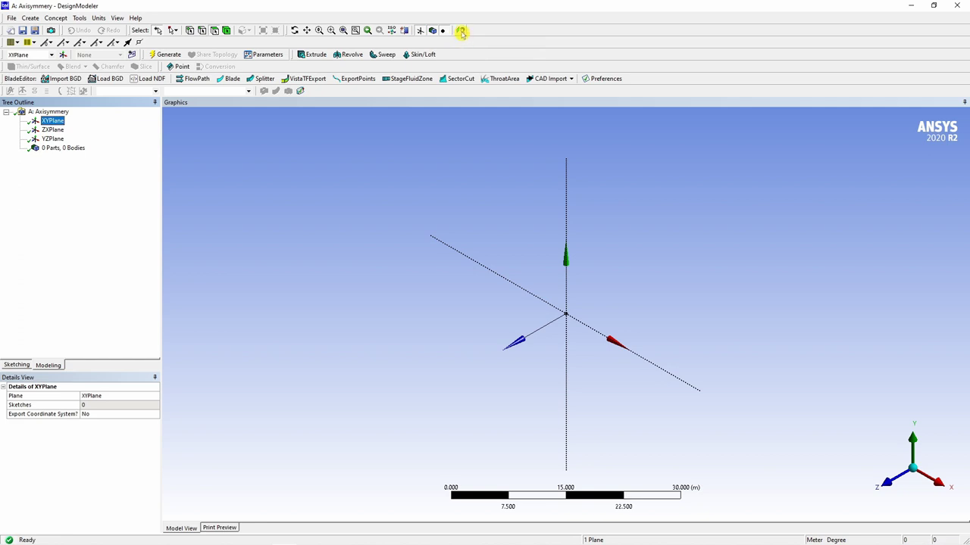
pyautogui.click(460, 32)
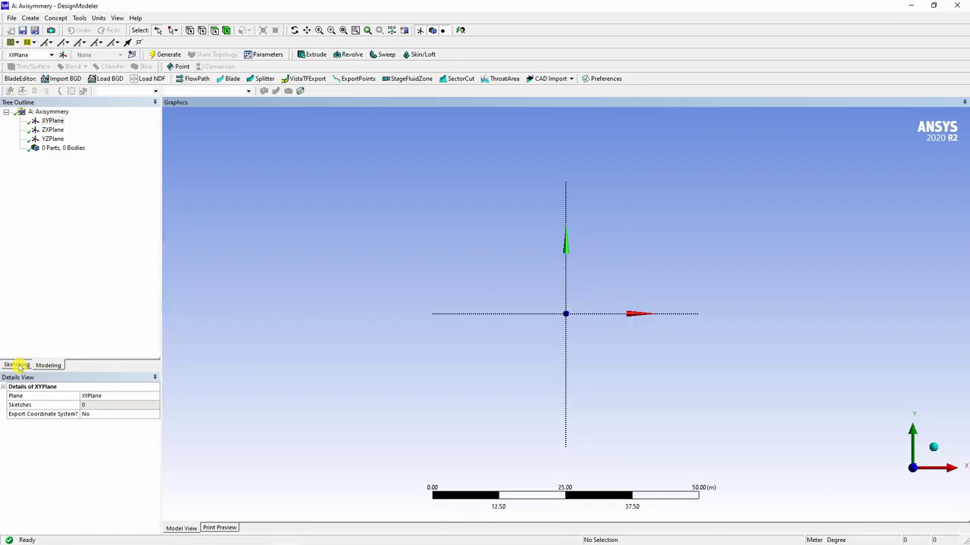
pyautogui.click(16, 365)
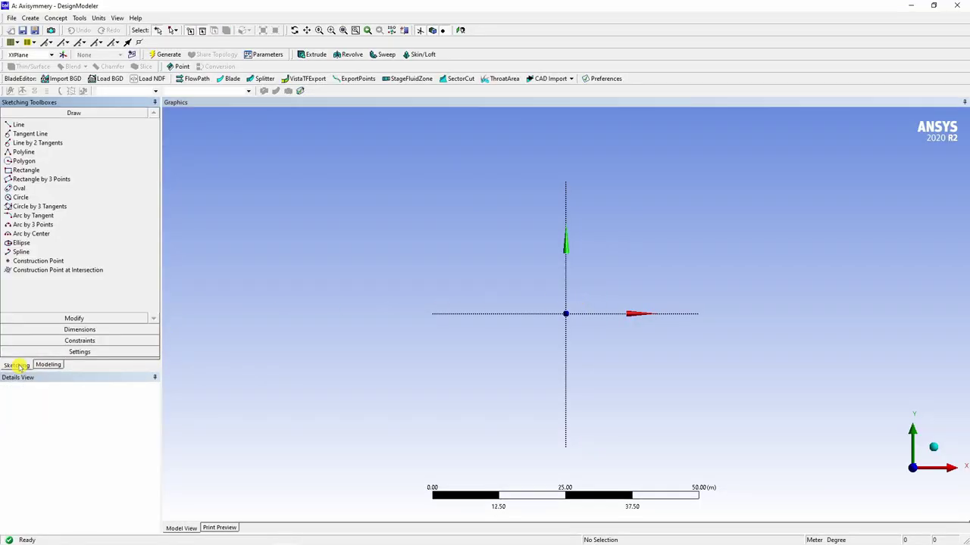
pyautogui.click(34, 124)
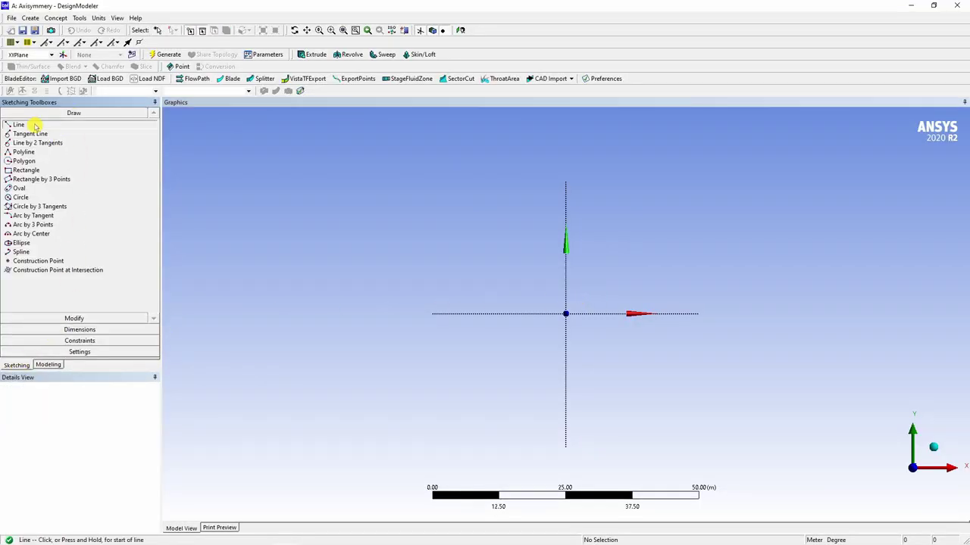
pyautogui.click(565, 314)
pyautogui.click(598, 313)
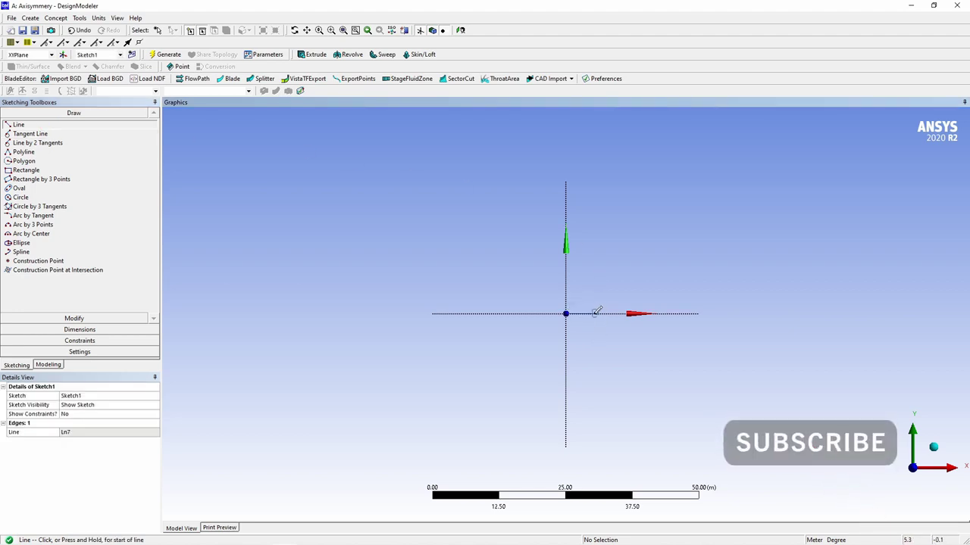
# Dimension the length of the line on the X axis and set it to 0.15 m.
pyautogui.click(79, 330)
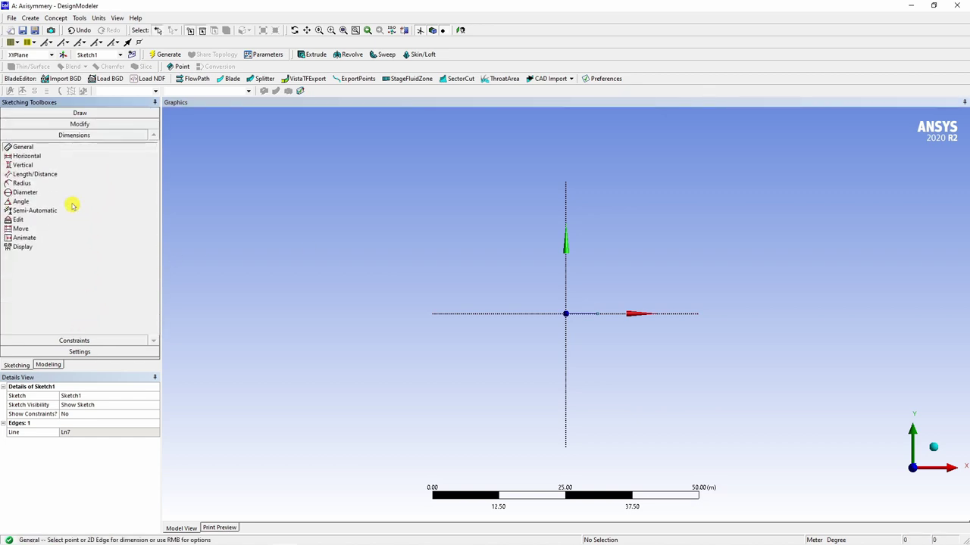
pyautogui.click(582, 313)
pyautogui.click(584, 346)
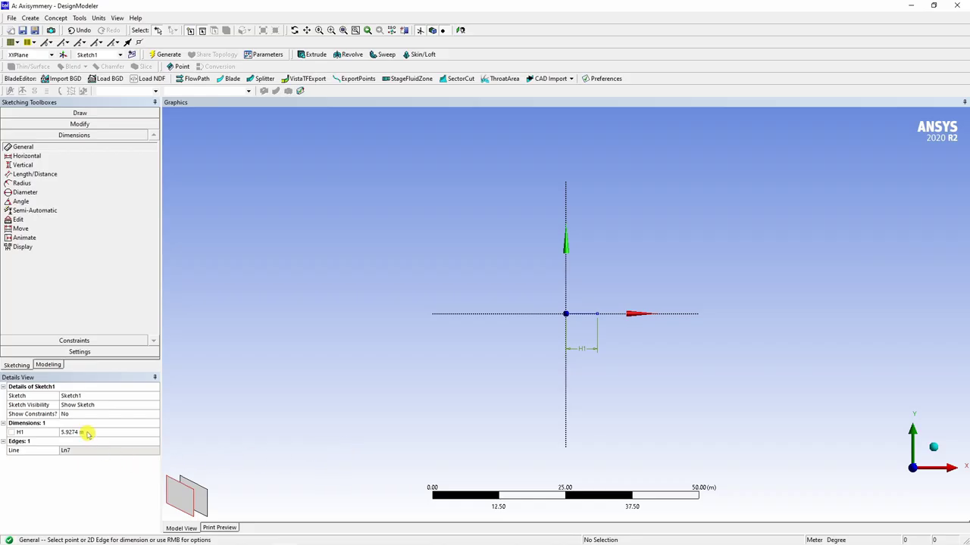
pyautogui.click(87, 433)
pyautogui.write('0.15')
pyautogui.press('Return')
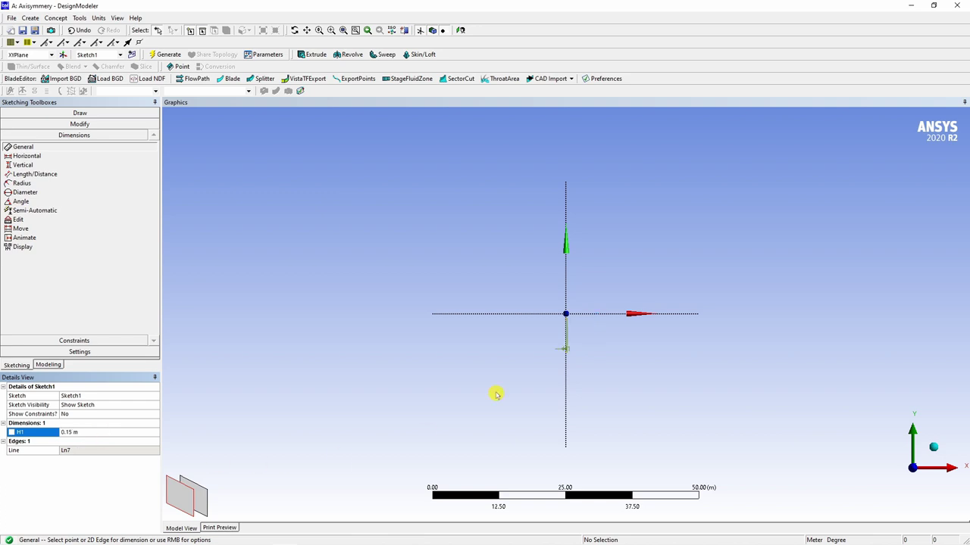
# Sketch a vertical line about 0.46 m long upward from the far end of the 0.15 m line on the X axis.
pyautogui.scroll(5, 569, 316)
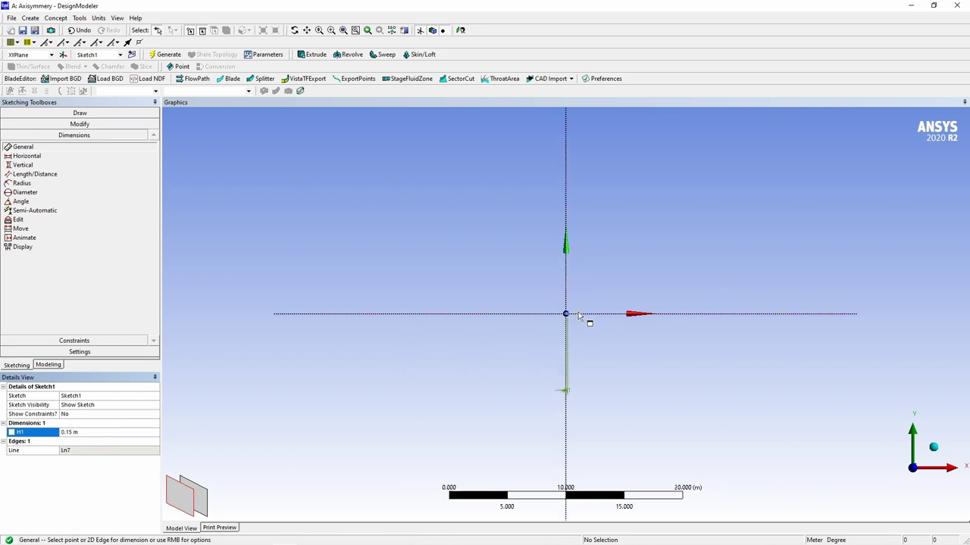
pyautogui.scroll(10, 578, 316)
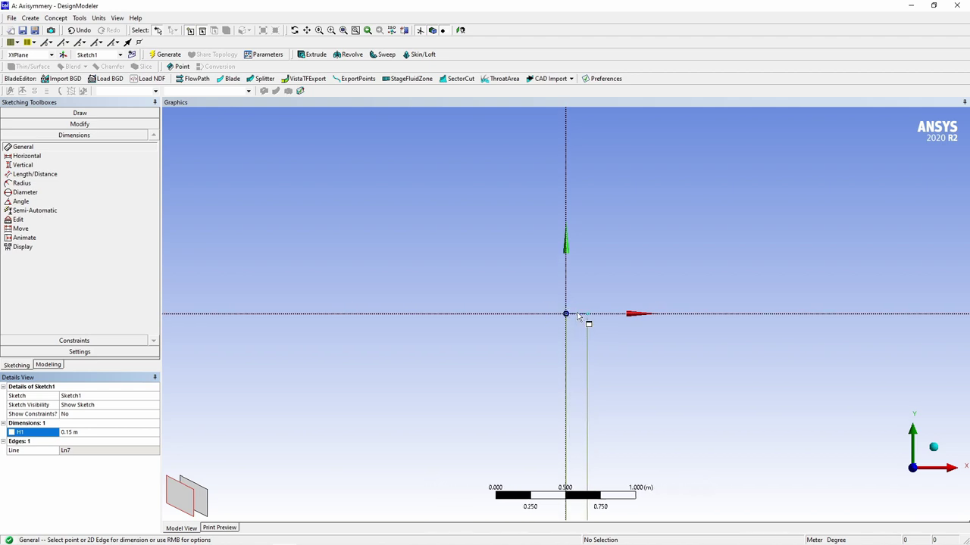
pyautogui.scroll(2, 578, 317)
pyautogui.click(306, 31)
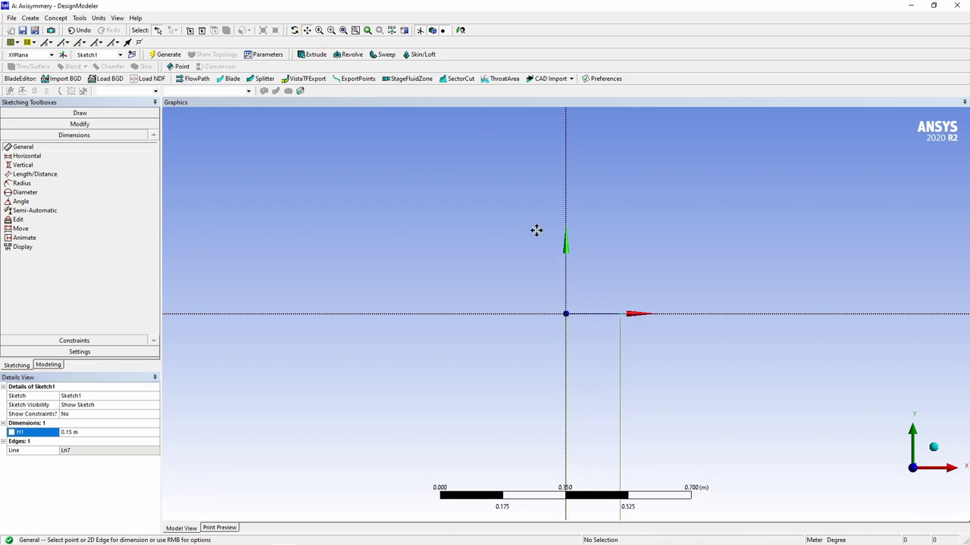
pyautogui.moveTo(599, 231); pyautogui.dragTo(487, 339)
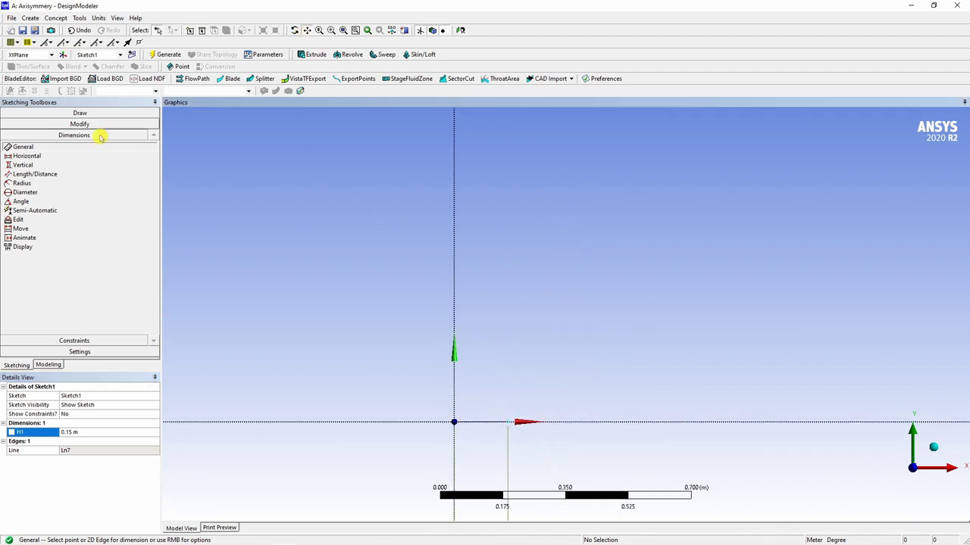
pyautogui.click(80, 112)
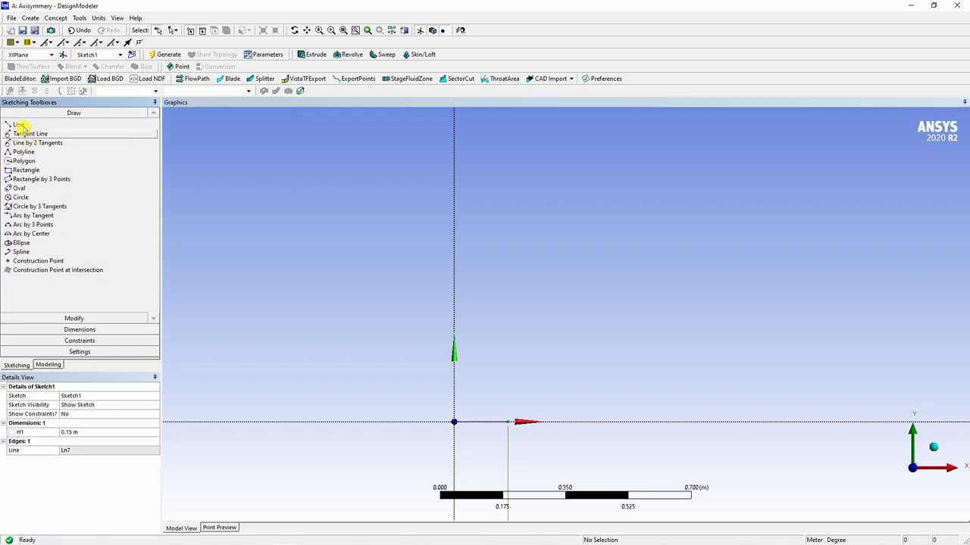
pyautogui.click(19, 125)
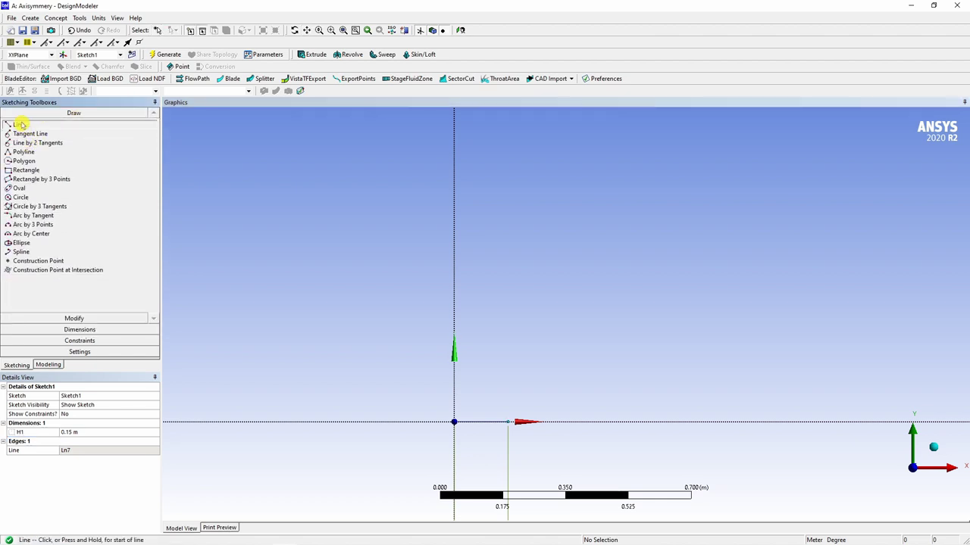
pyautogui.click(508, 421)
pyautogui.click(507, 256)
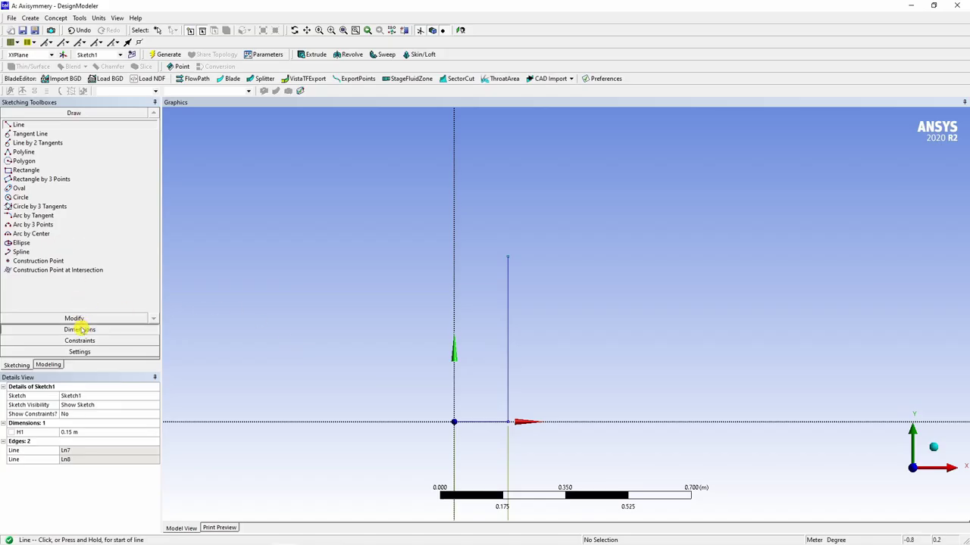
# Dimension the vertical line's length and set it to 0.5 m.
pyautogui.click(80, 330)
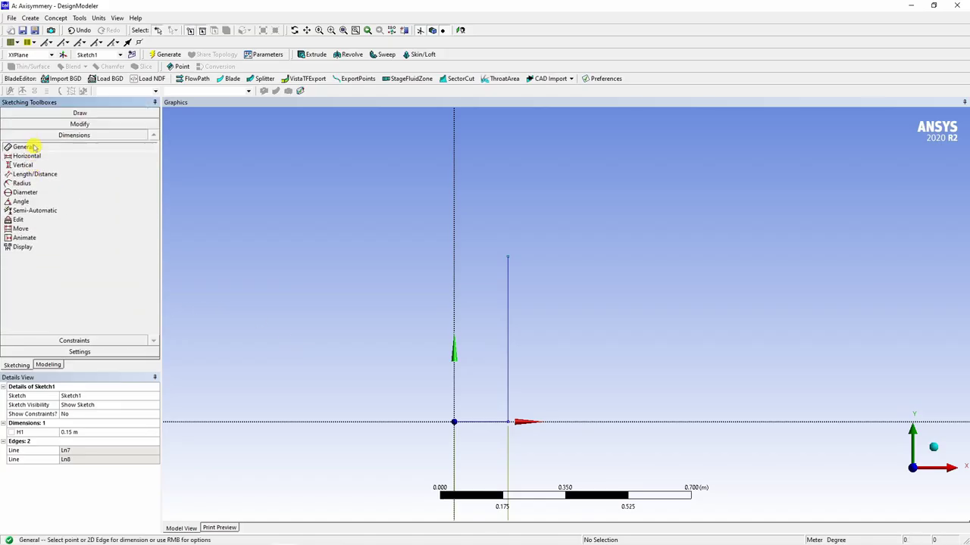
pyautogui.click(509, 303)
pyautogui.click(582, 305)
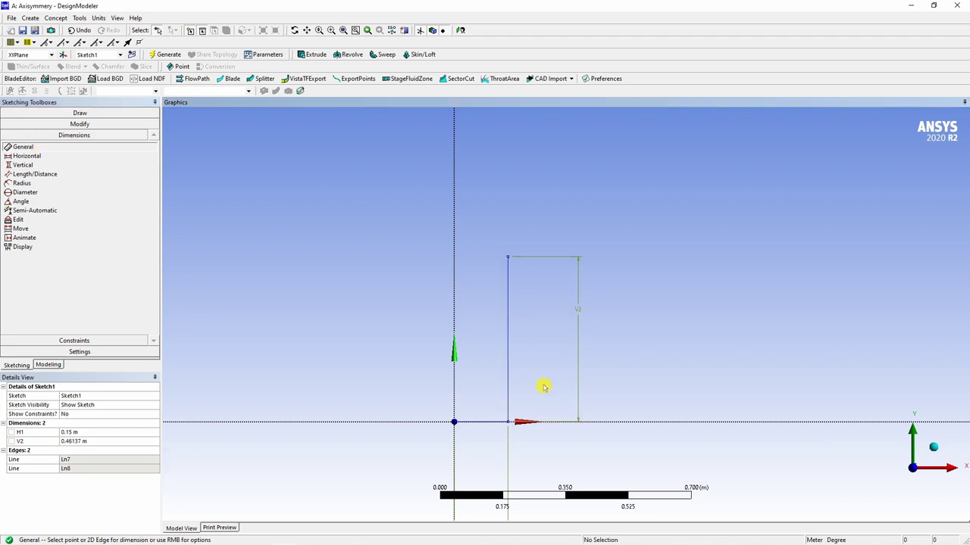
pyautogui.click(74, 441)
pyautogui.write('0.5')
pyautogui.press('Return')
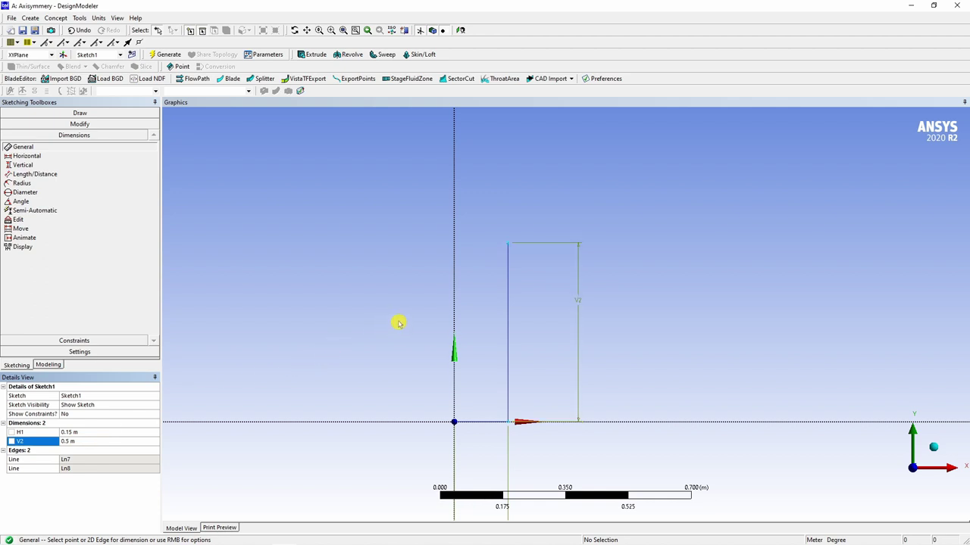
pyautogui.click(447, 309)
# Sketch a horizontal line about 0.08 m long from the upper end of the 0.5 m line toward the Y axis.
pyautogui.click(70, 114)
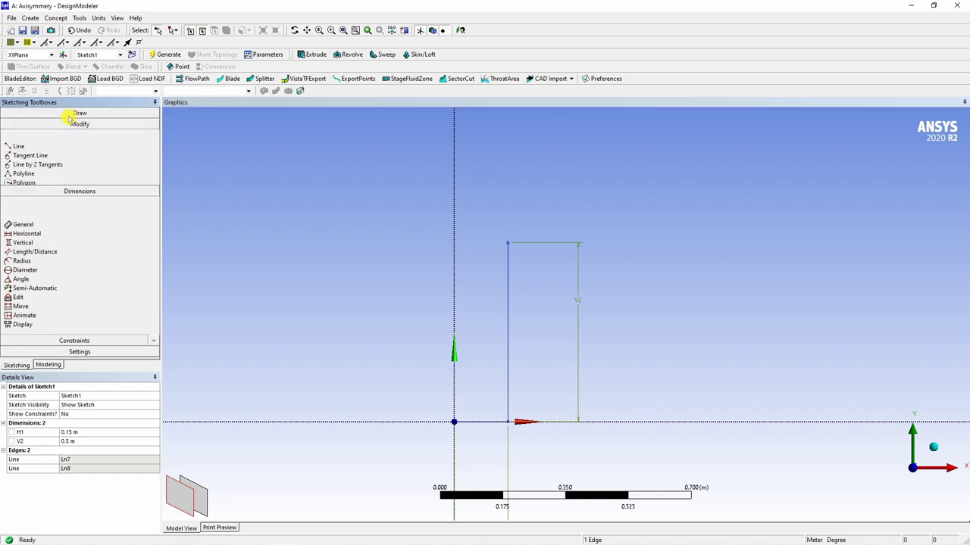
pyautogui.click(20, 125)
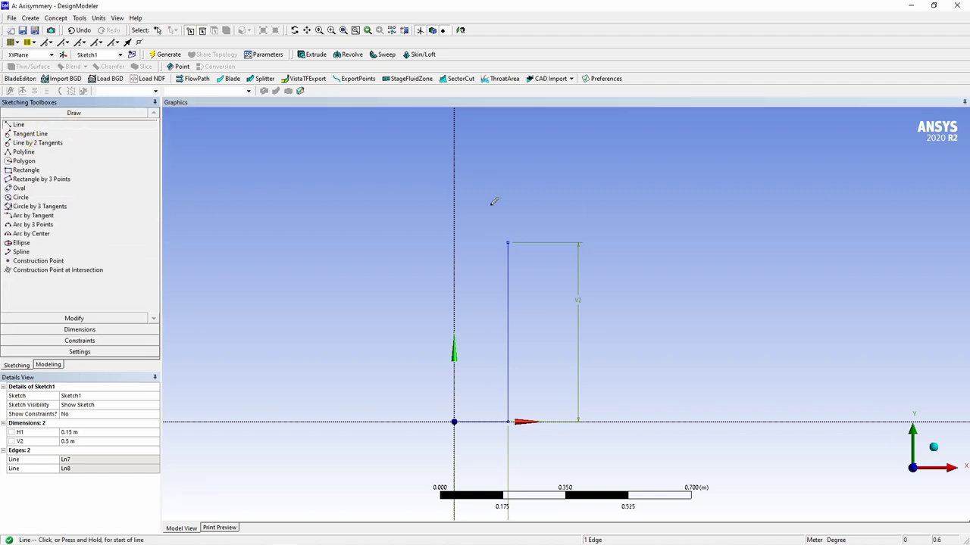
pyautogui.click(507, 241)
pyautogui.click(479, 241)
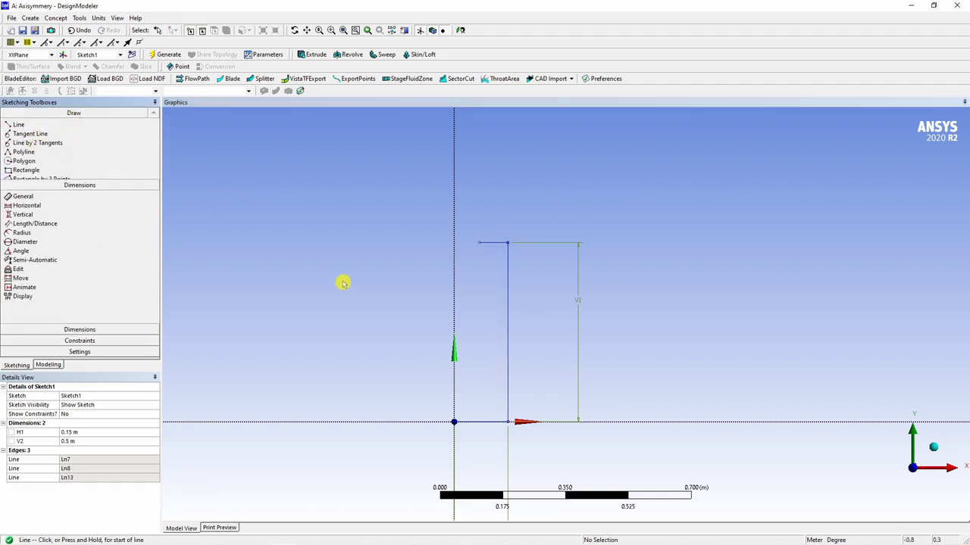
# Dimension the short horizontal line's length and set it to 0.075 m.
pyautogui.click(489, 241)
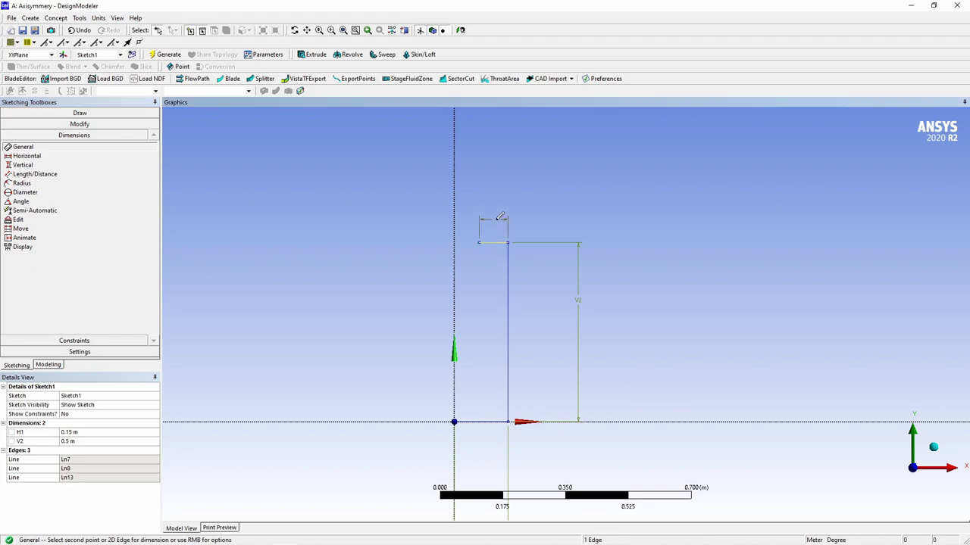
pyautogui.click(556, 223)
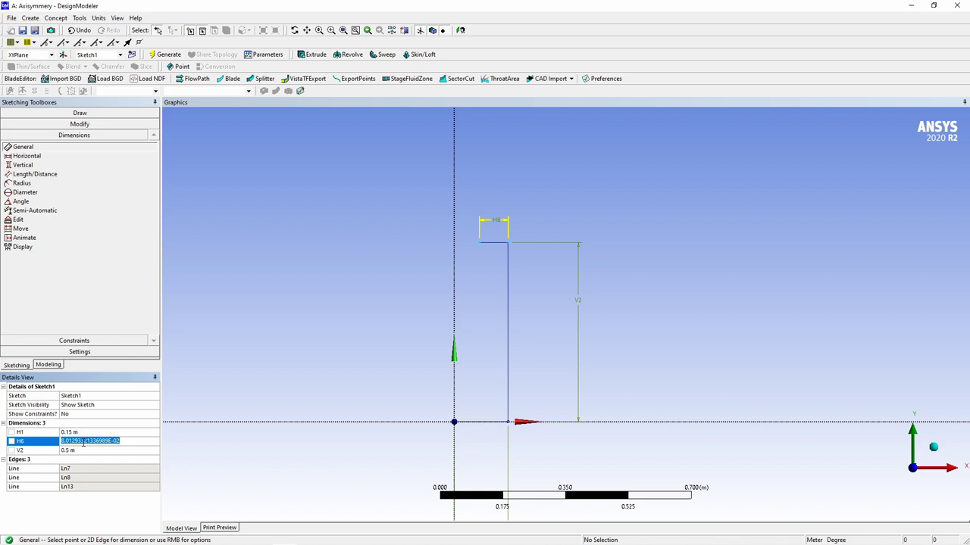
pyautogui.write('0.075')
pyautogui.press('Return')
# Sketch a vertical line about 0.14 m long upward from the free end of the 0.075 m line.
pyautogui.click(76, 112)
pyautogui.click(18, 124)
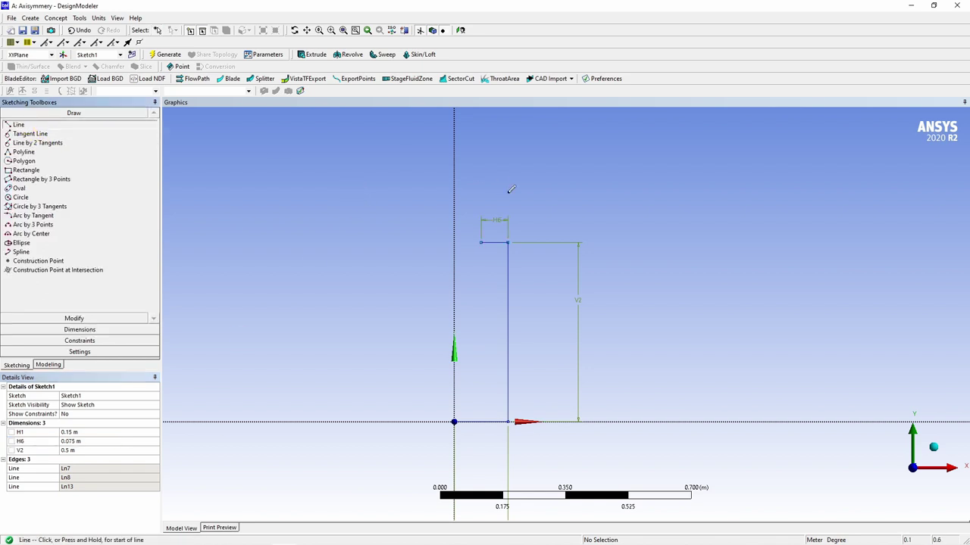
pyautogui.click(481, 241)
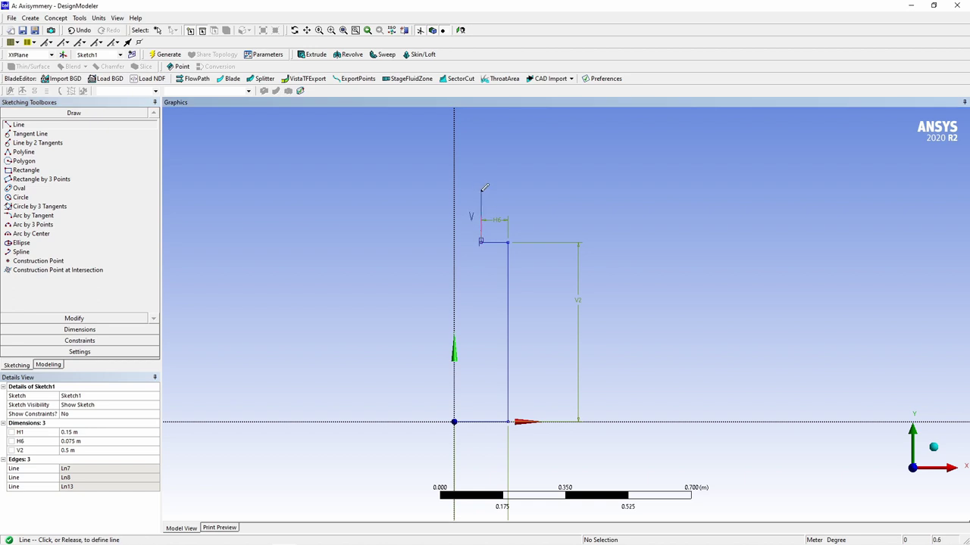
pyautogui.click(481, 191)
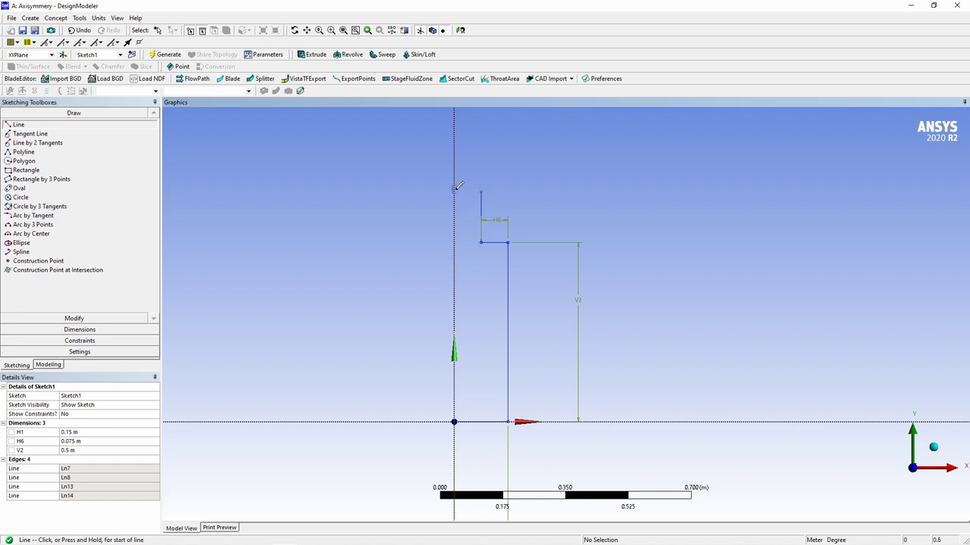
# Close the profile with a horizontal line to the Y axis and a vertical line along that axis down to the origin.
pyautogui.click(481, 190)
pyautogui.click(454, 191)
pyautogui.click(455, 191)
pyautogui.click(455, 421)
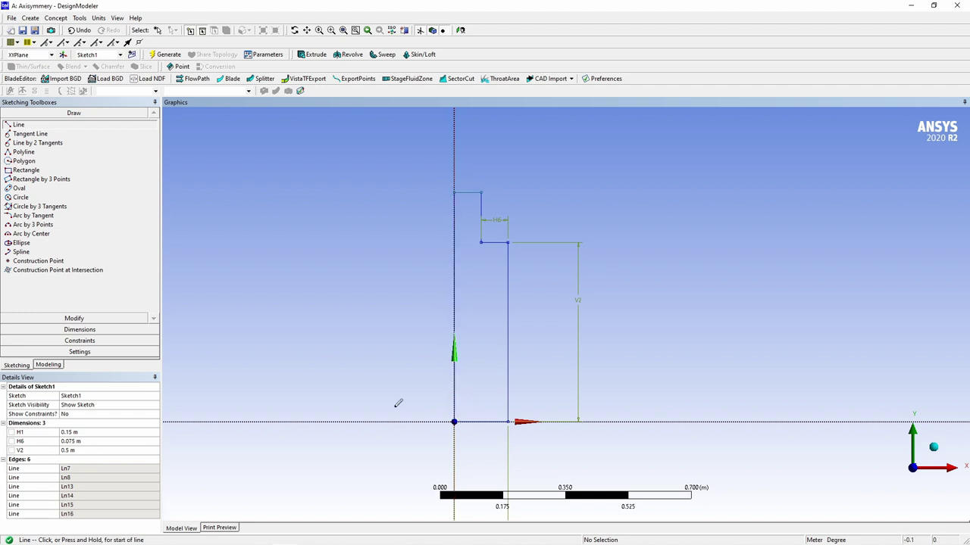
# Dimension the upper short vertical line's length and set it to 0.2 m.
pyautogui.click(108, 330)
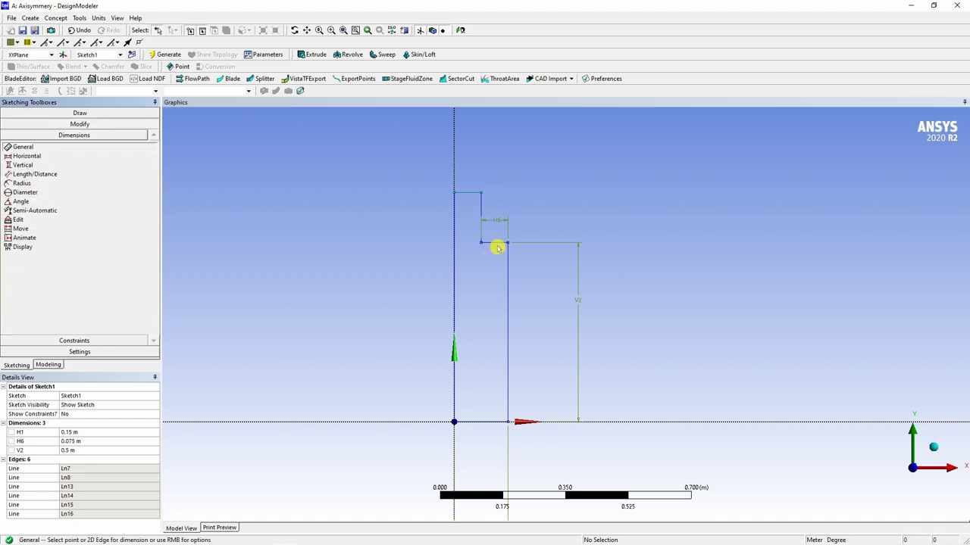
pyautogui.click(482, 213)
pyautogui.click(571, 214)
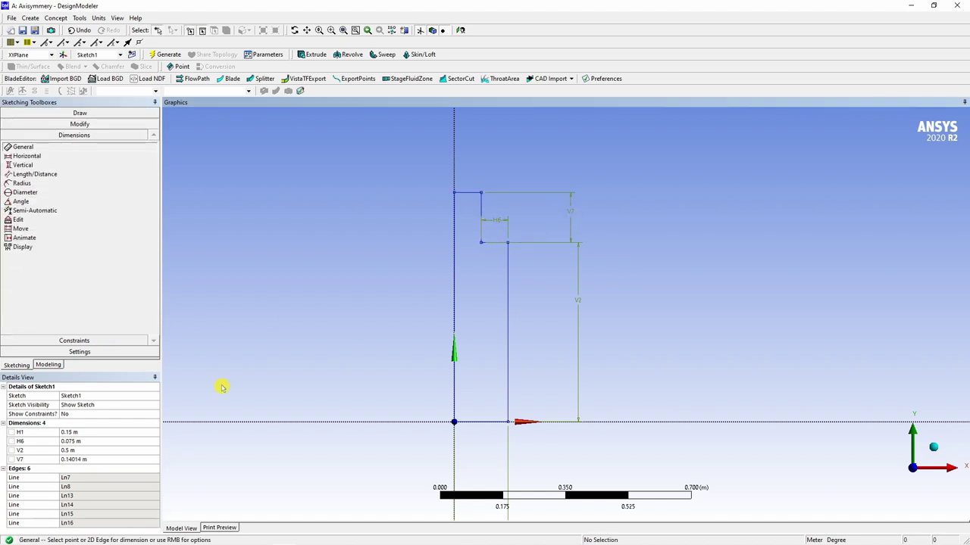
pyautogui.click(80, 460)
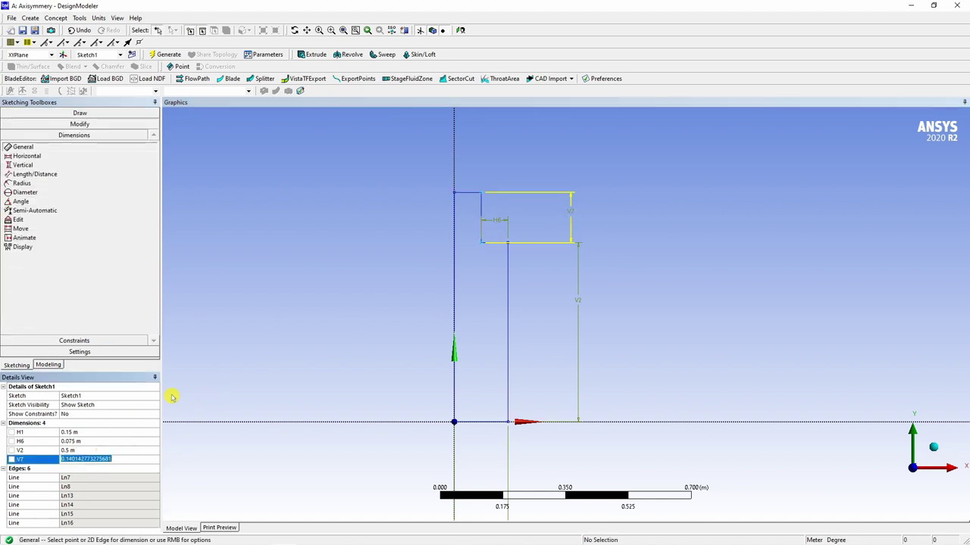
pyautogui.write('0.2')
pyautogui.press('Return')
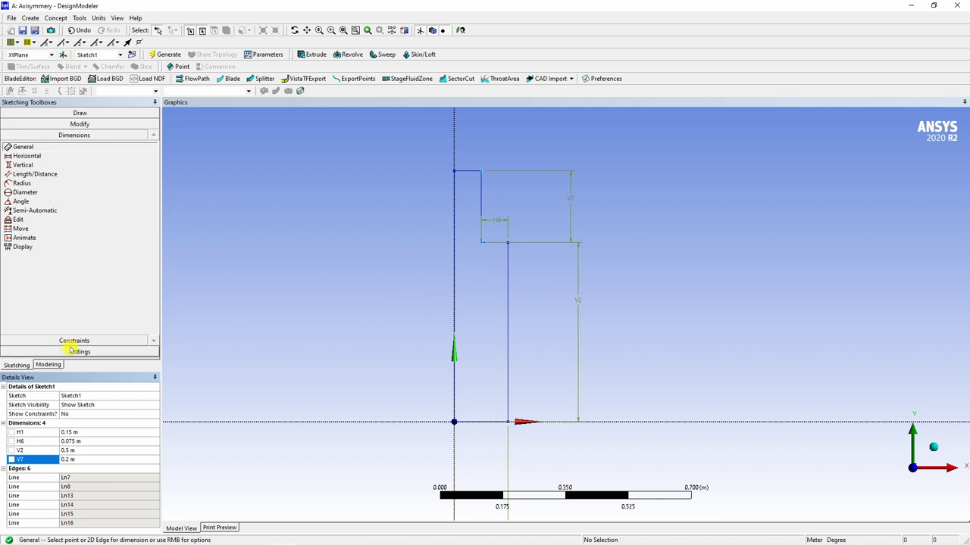
# Try to dimension the profile's topmost horizontal line, and delete that dimension.
pyautogui.click(467, 172)
pyautogui.click(477, 179)
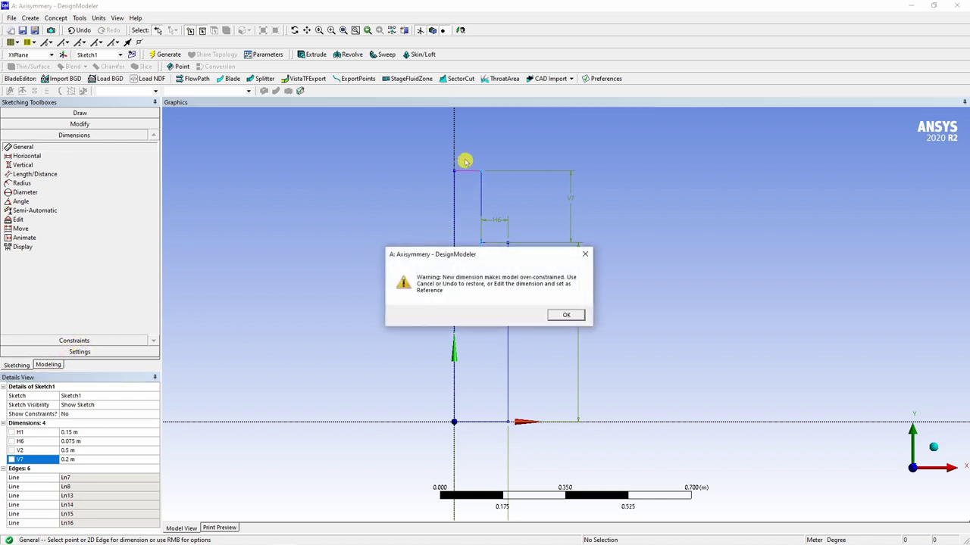
pyautogui.click(564, 317)
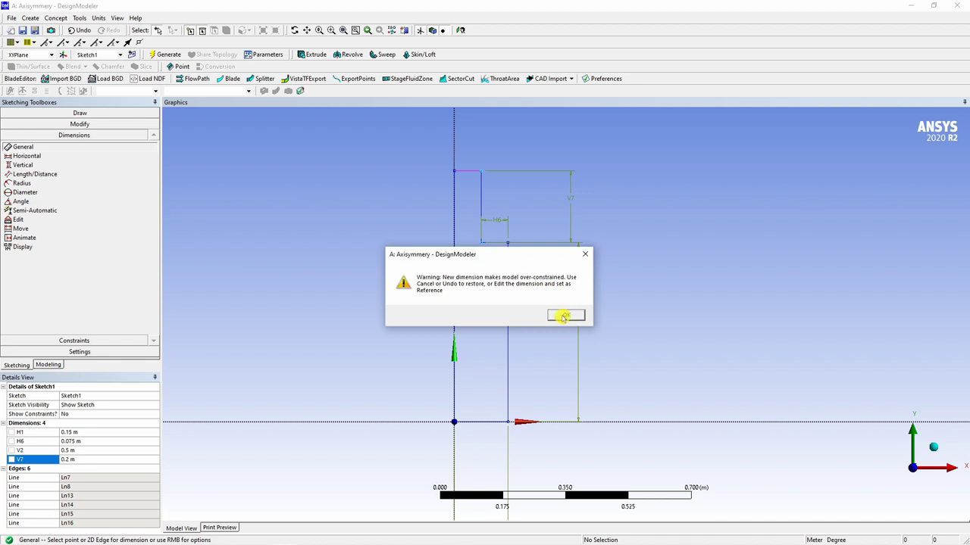
pyautogui.click(503, 144)
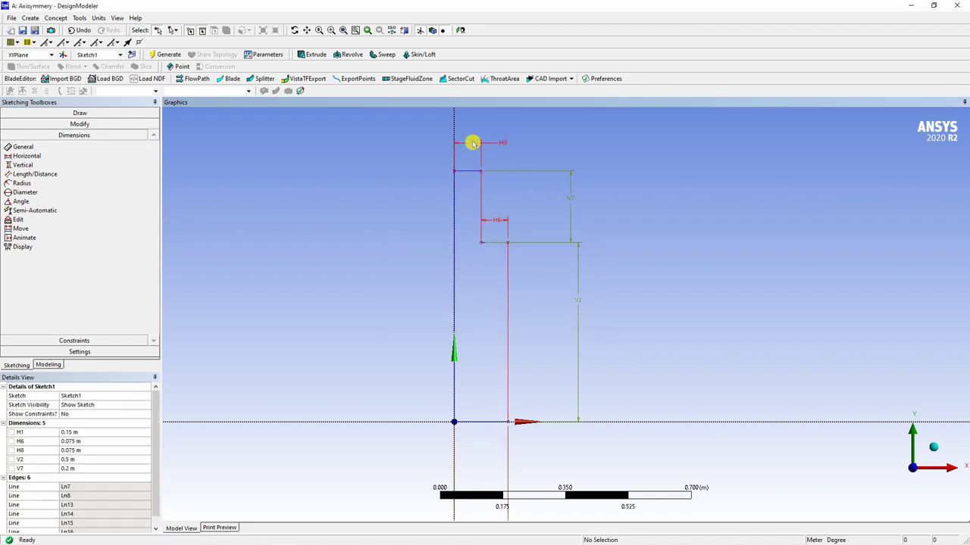
pyautogui.click(472, 141)
pyautogui.press('Delete')
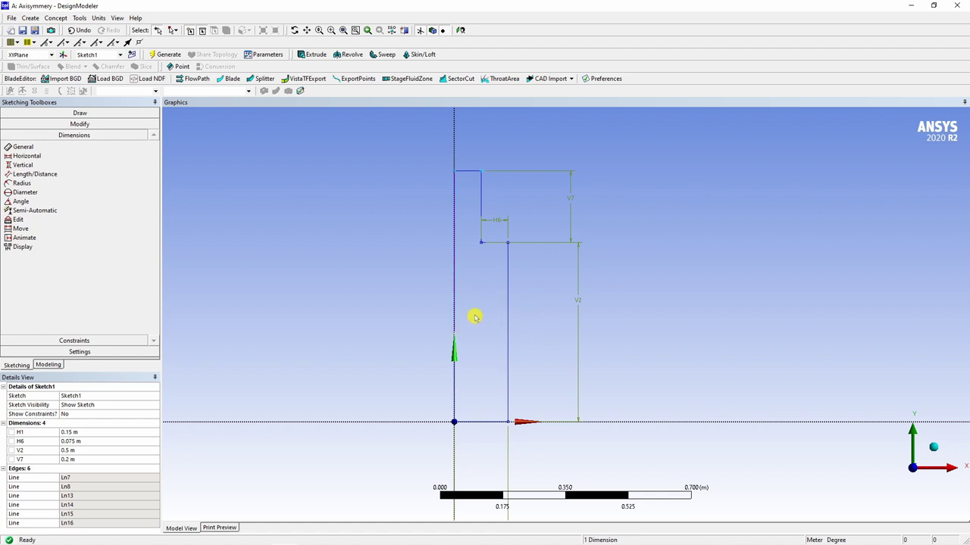
pyautogui.click(460, 338)
# Generate a surface from Sketch1 on the XY plane with Surfaces From Sketches, and select the resulting surface body.
pyautogui.click(55, 364)
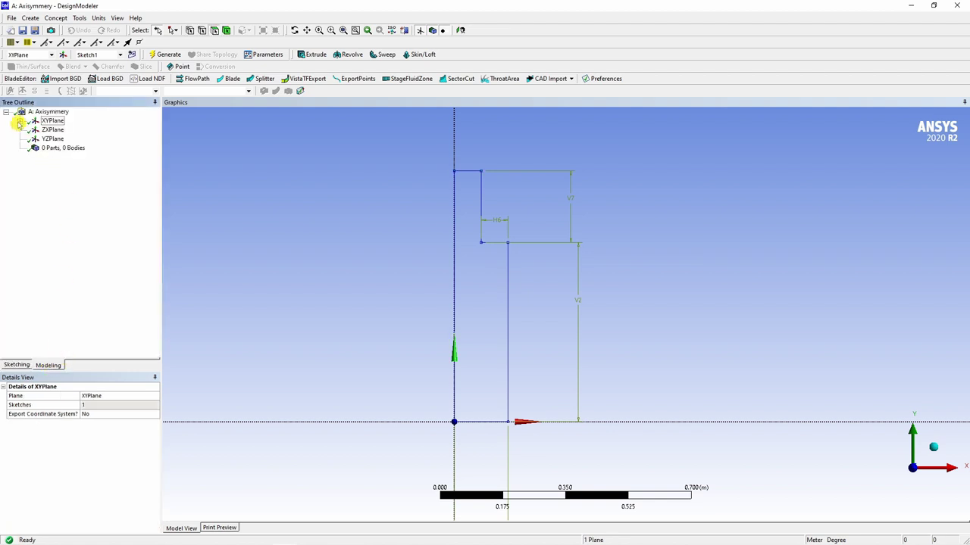
pyautogui.click(19, 121)
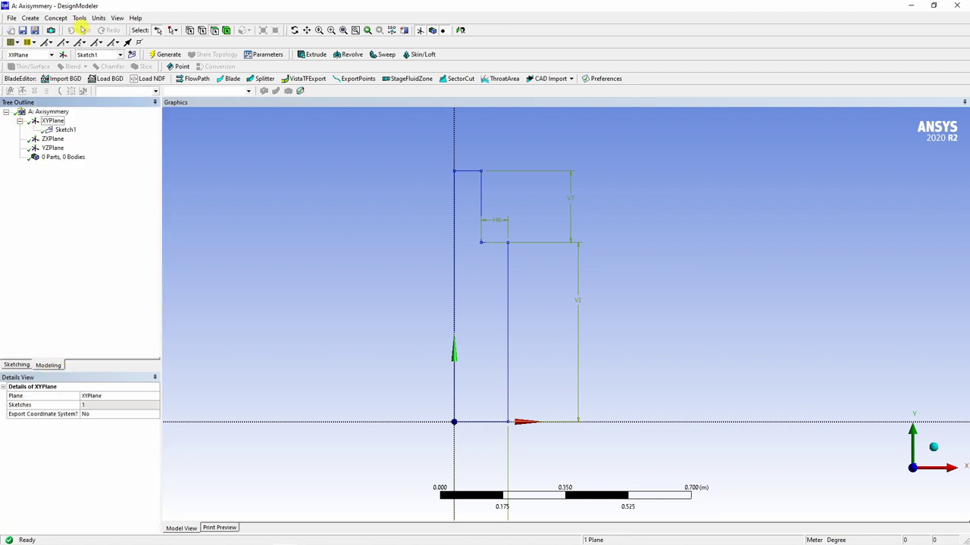
pyautogui.click(57, 17)
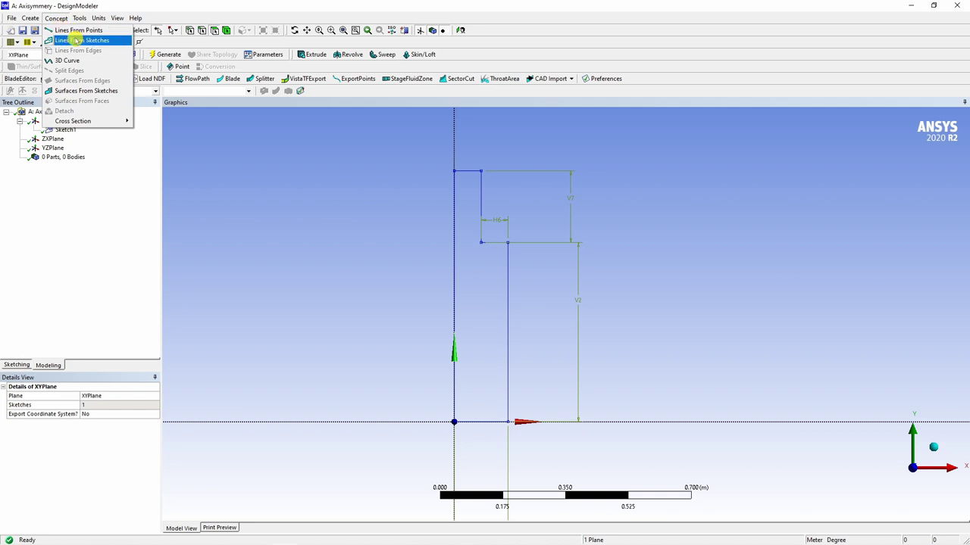
pyautogui.click(70, 92)
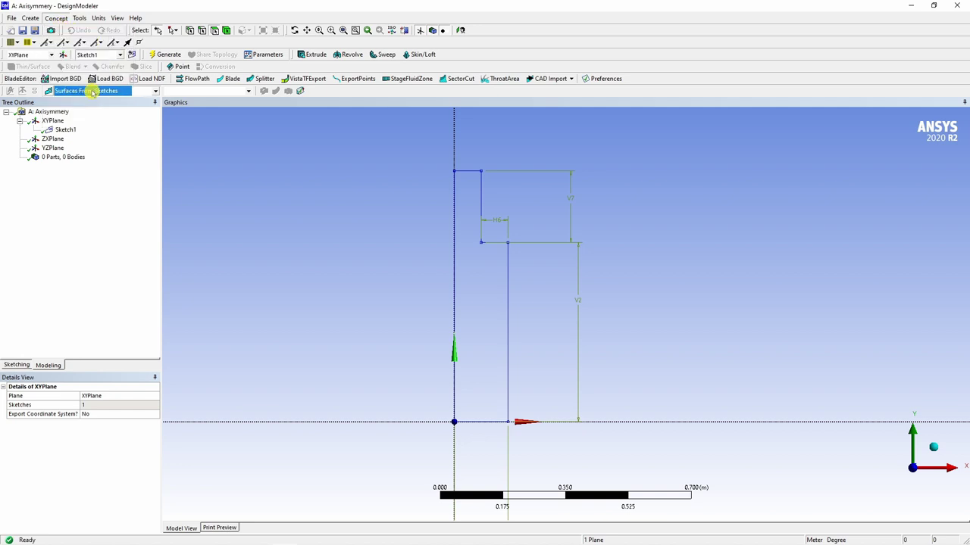
pyautogui.click(65, 131)
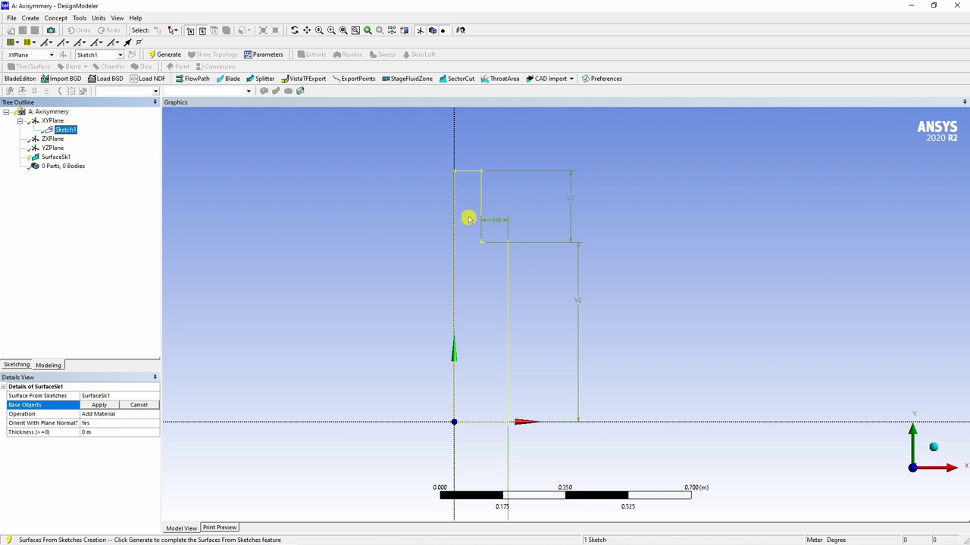
pyautogui.click(96, 405)
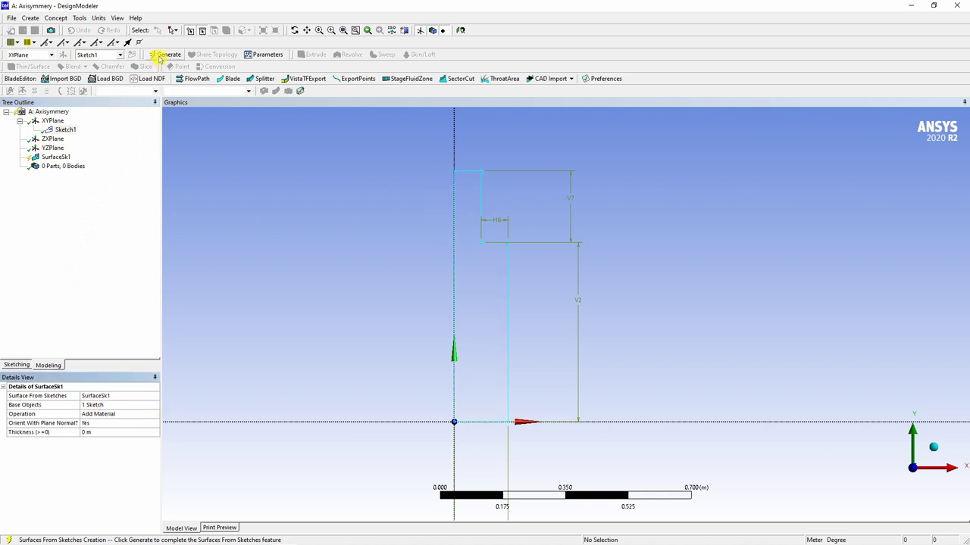
pyautogui.click(162, 55)
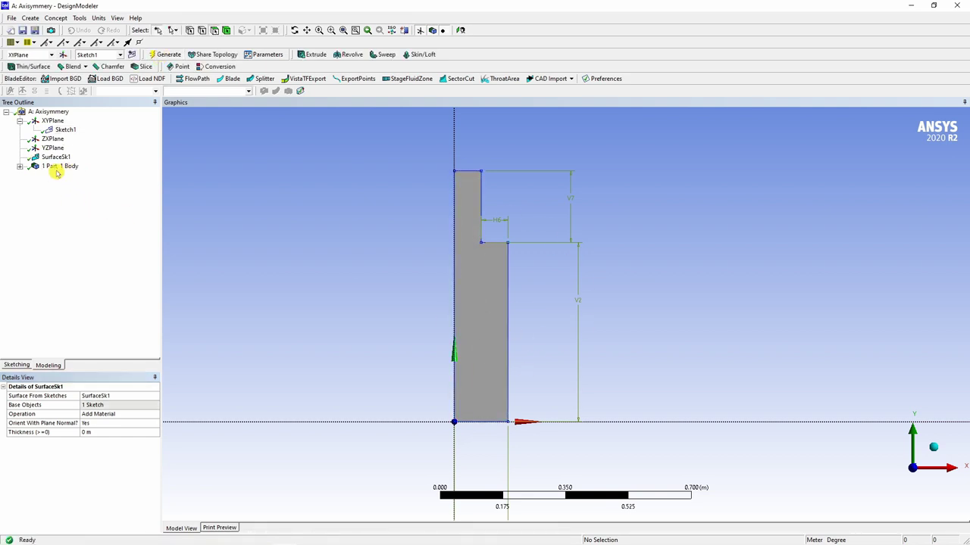
pyautogui.click(20, 165)
pyautogui.click(70, 179)
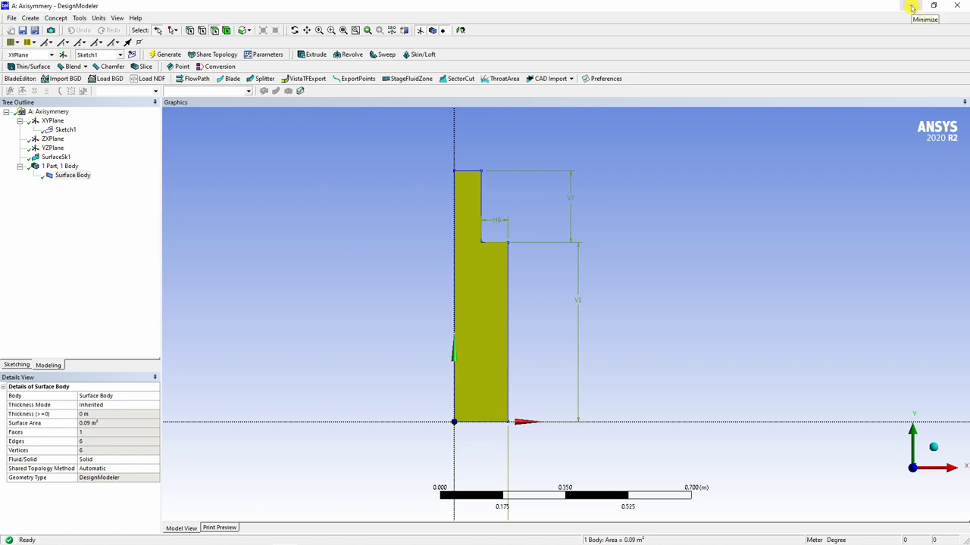
# Open the Axisymmery system's Model in Mechanical and assign the Al material to the surface body.
pyautogui.click(913, 7)
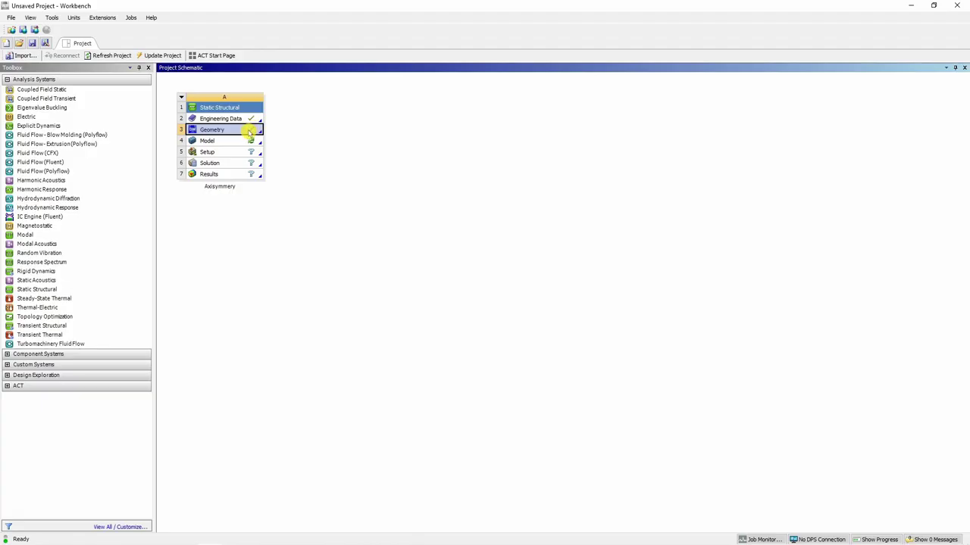
pyautogui.doubleClick(212, 144)
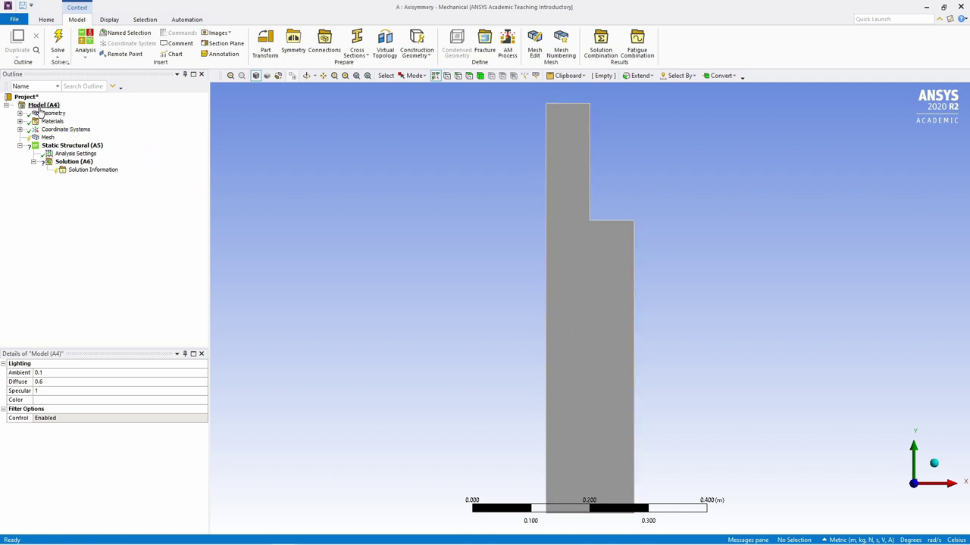
pyautogui.click(21, 114)
pyautogui.click(66, 122)
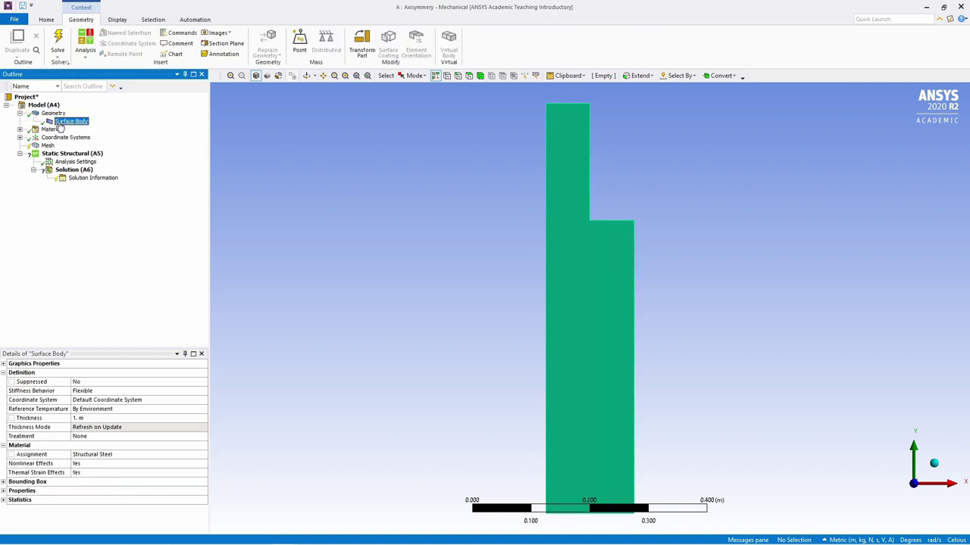
pyautogui.click(23, 130)
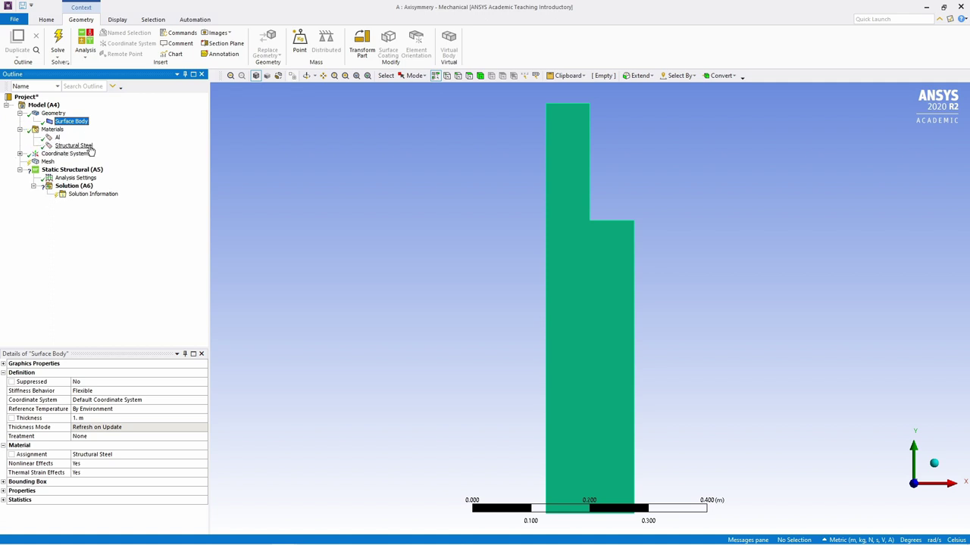
pyautogui.click(59, 140)
pyautogui.click(119, 456)
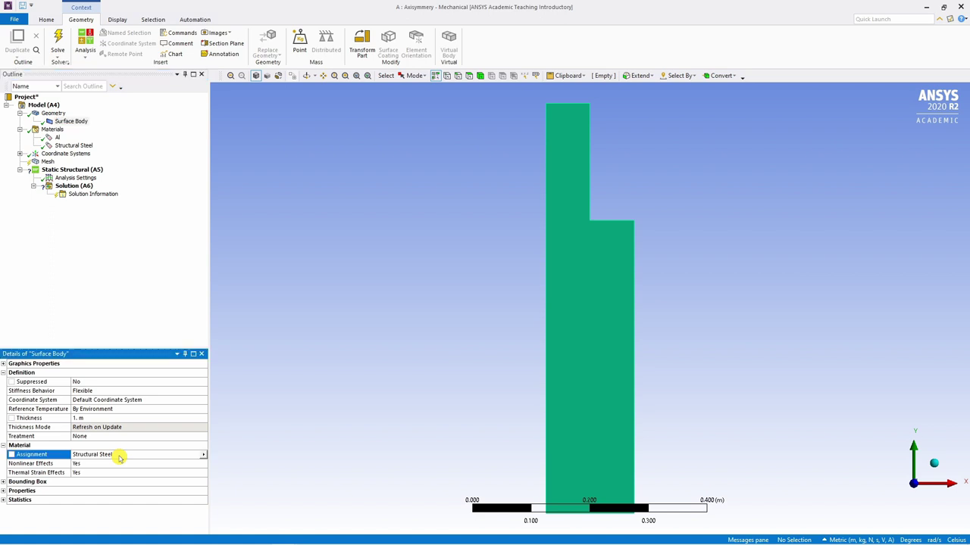
pyautogui.click(203, 456)
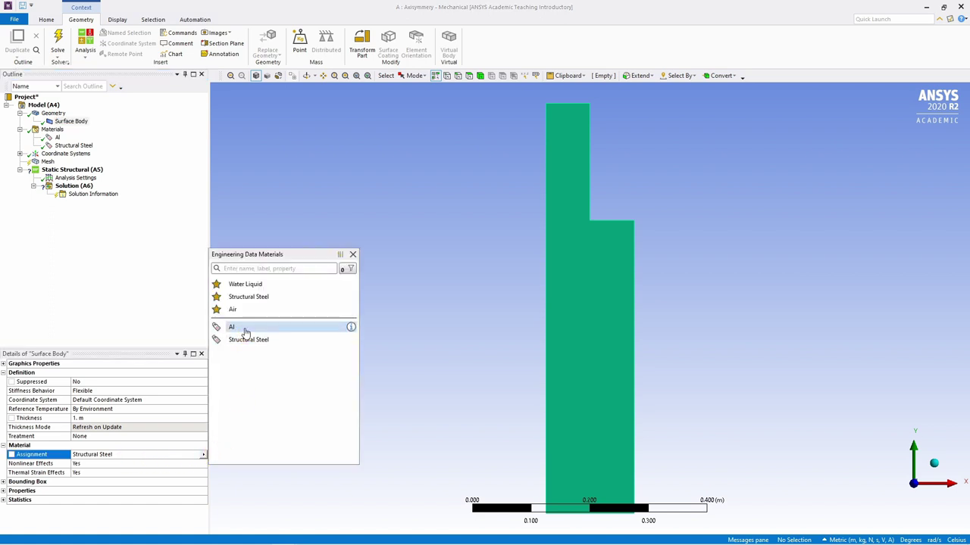
pyautogui.click(245, 331)
pyautogui.click(67, 123)
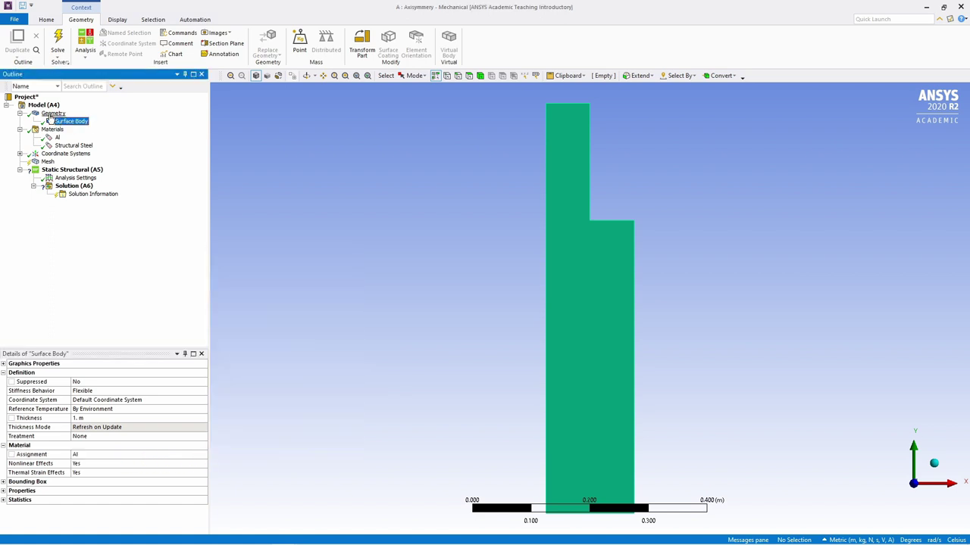
# Set the 2D behavior of the geometry to Axisymmetric.
pyautogui.click(53, 114)
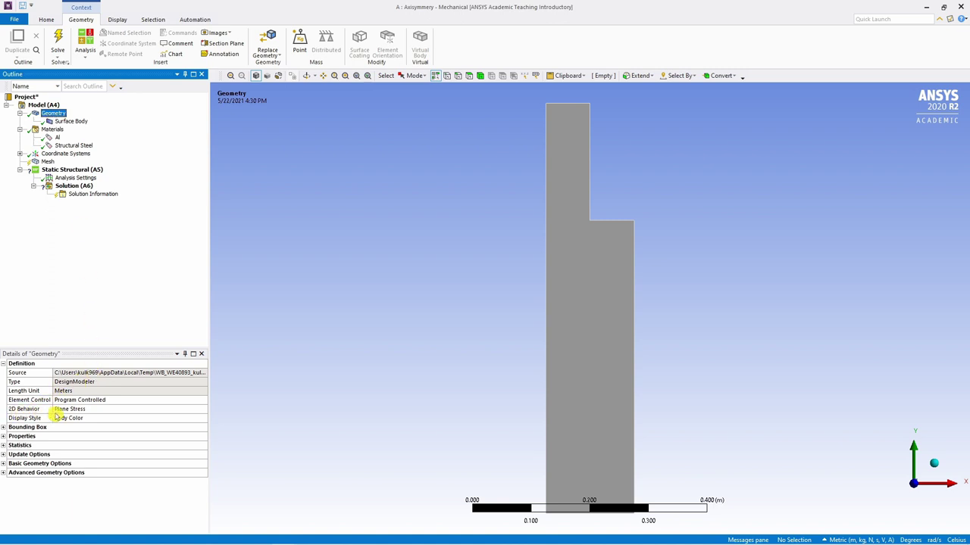
pyautogui.click(106, 410)
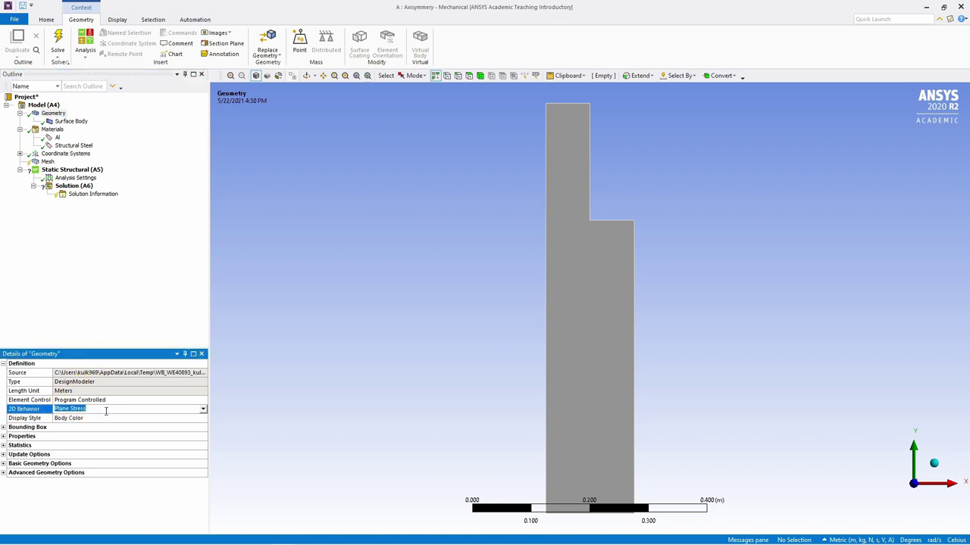
pyautogui.click(203, 411)
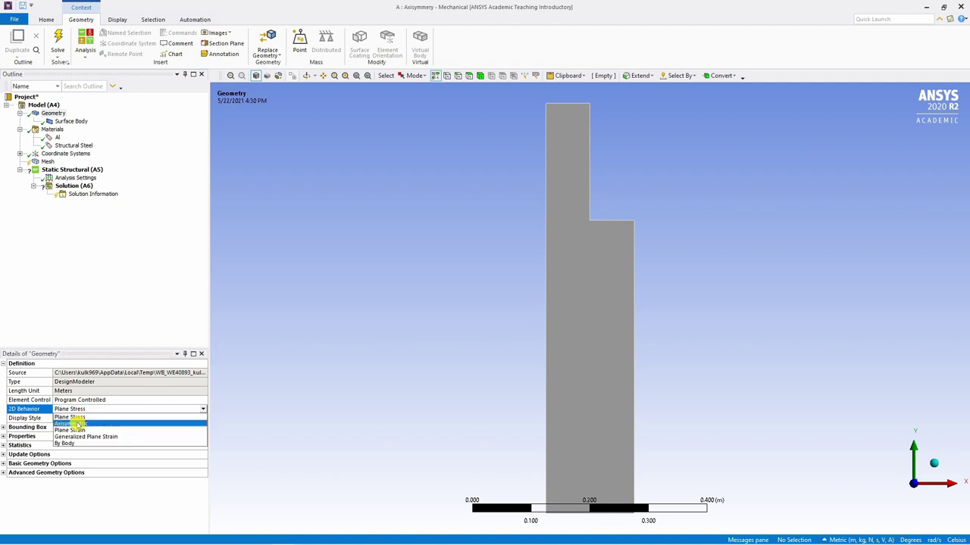
pyautogui.click(76, 424)
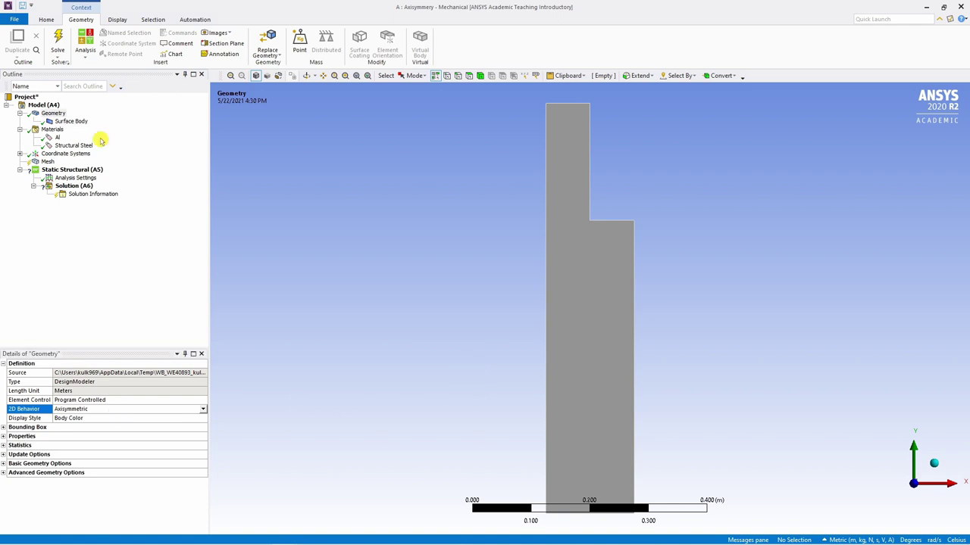
# Generate the mesh on the stepped profile with the default element size.
pyautogui.click(47, 163)
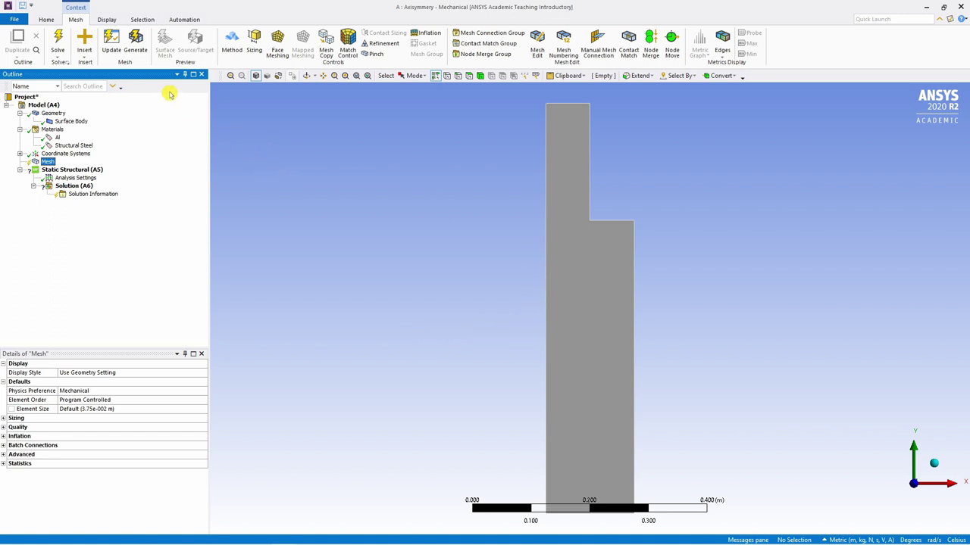
pyautogui.click(136, 46)
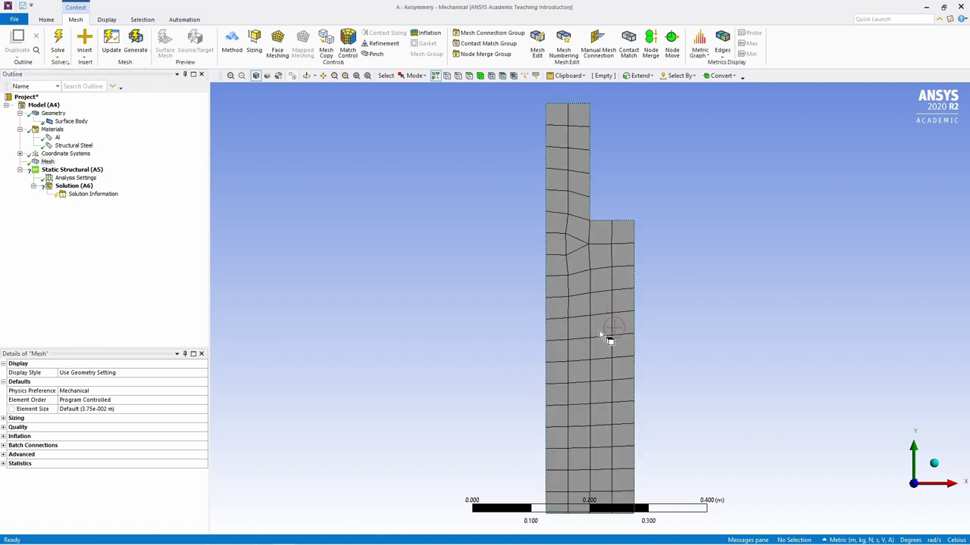
pyautogui.click(592, 219)
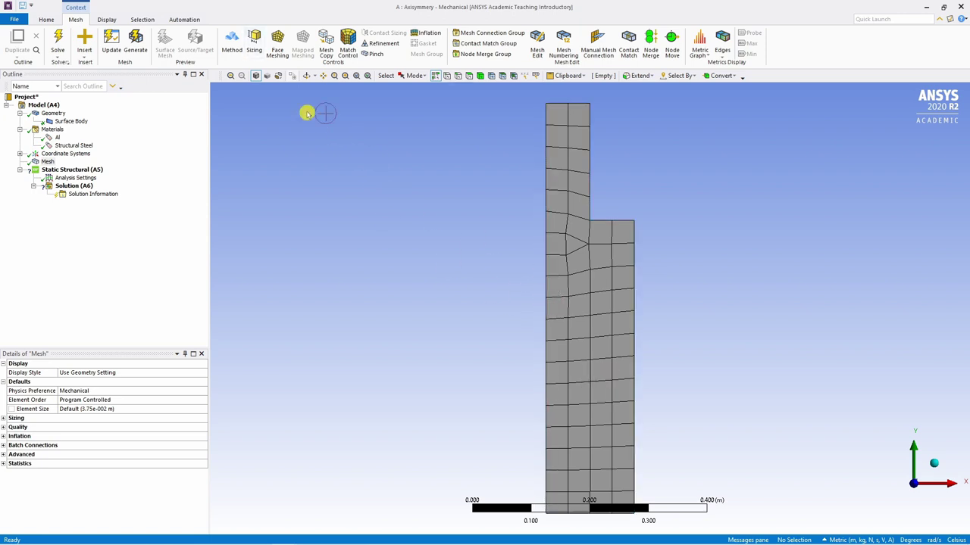
# Add a mesh sizing control scoped to the stepped profile's face.
pyautogui.click(255, 50)
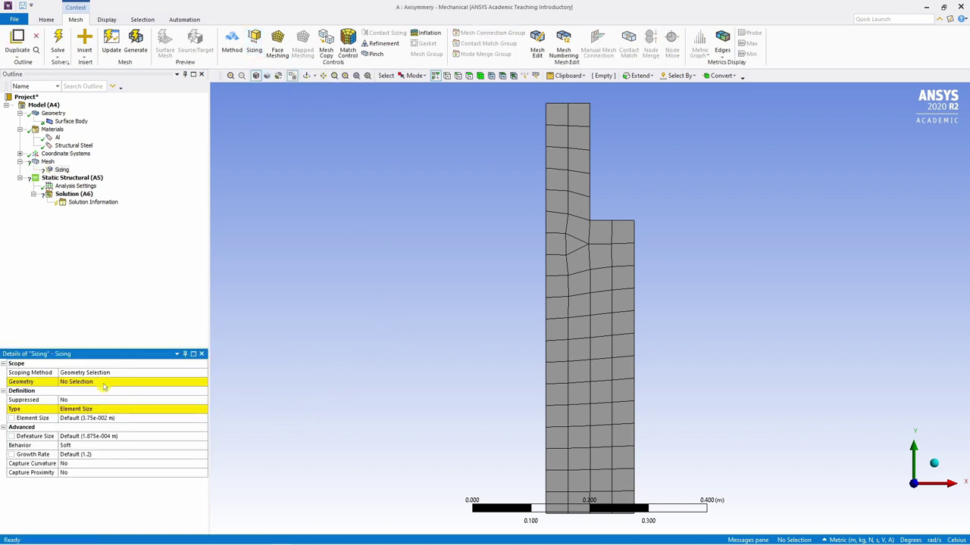
pyautogui.click(103, 383)
pyautogui.click(574, 322)
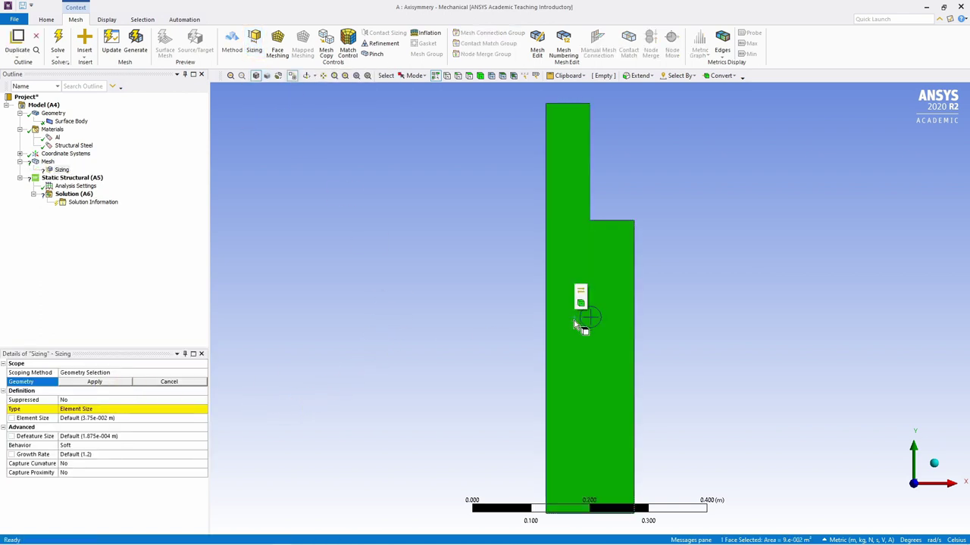
pyautogui.click(110, 382)
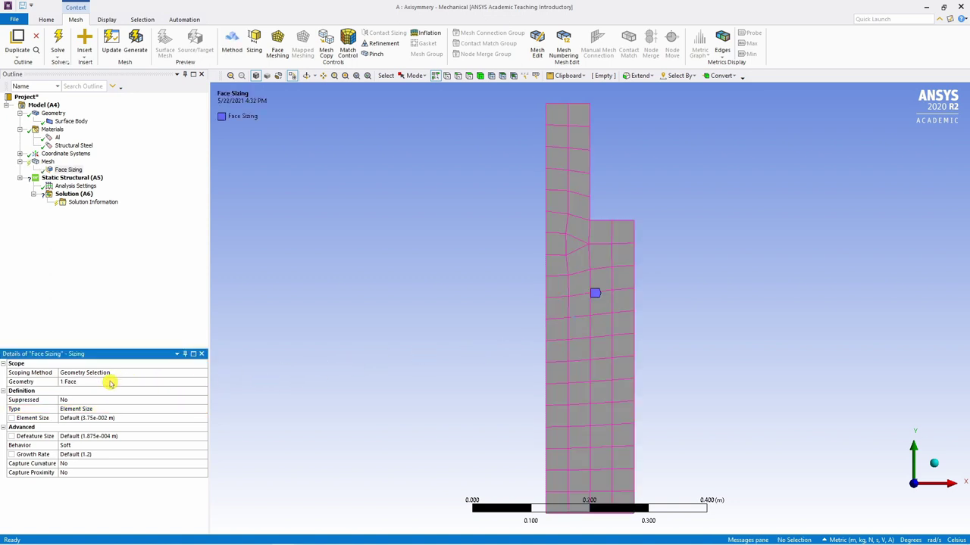
# Set the face sizing's element size to 0.01 m and regenerate the mesh.
pyautogui.click(114, 409)
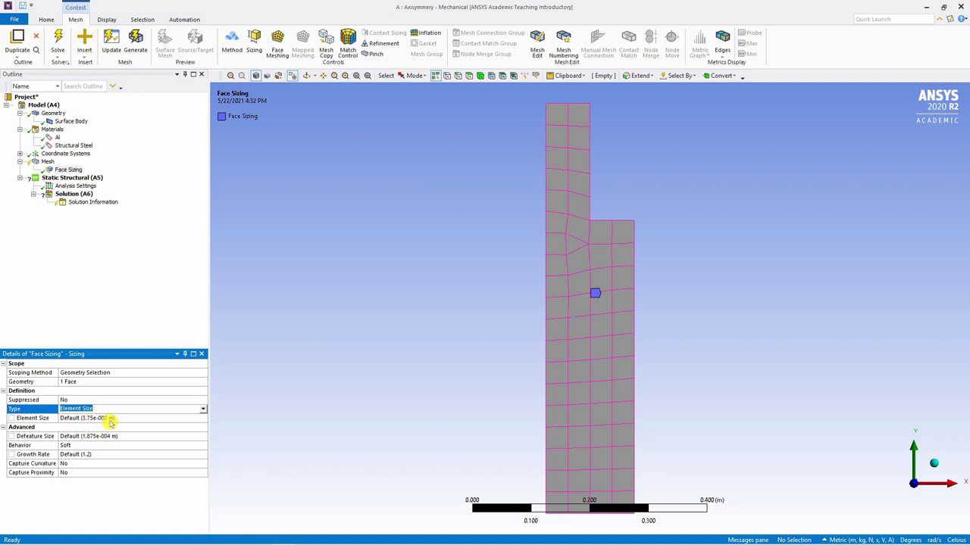
pyautogui.click(126, 419)
pyautogui.write('0.01')
pyautogui.press('Return')
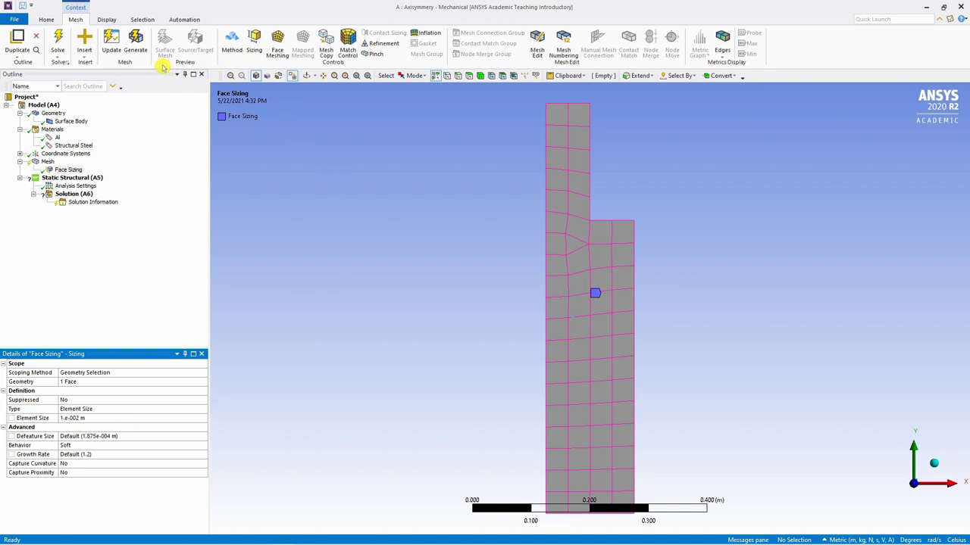
pyautogui.click(136, 47)
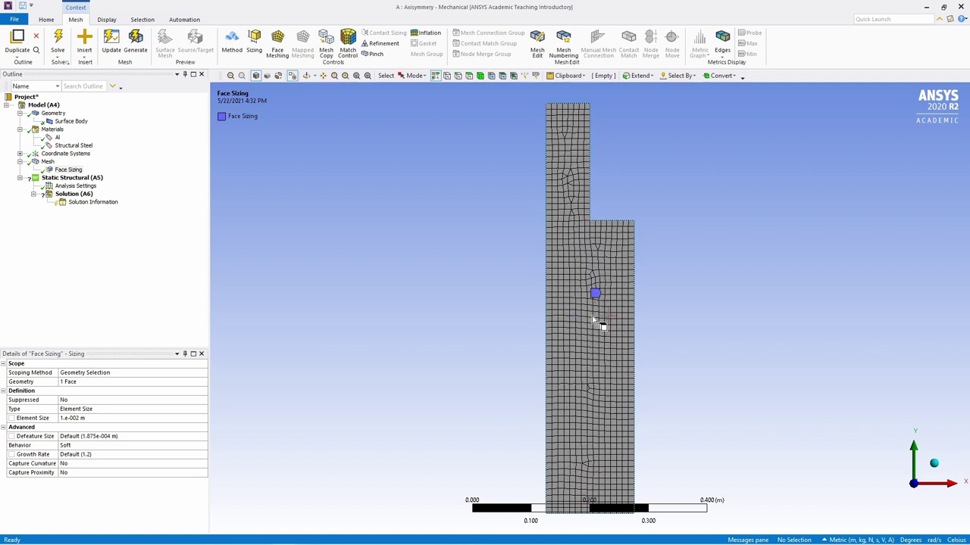
# Set the face sizing's element size to 0.02 m and regenerate the mesh.
pyautogui.click(85, 418)
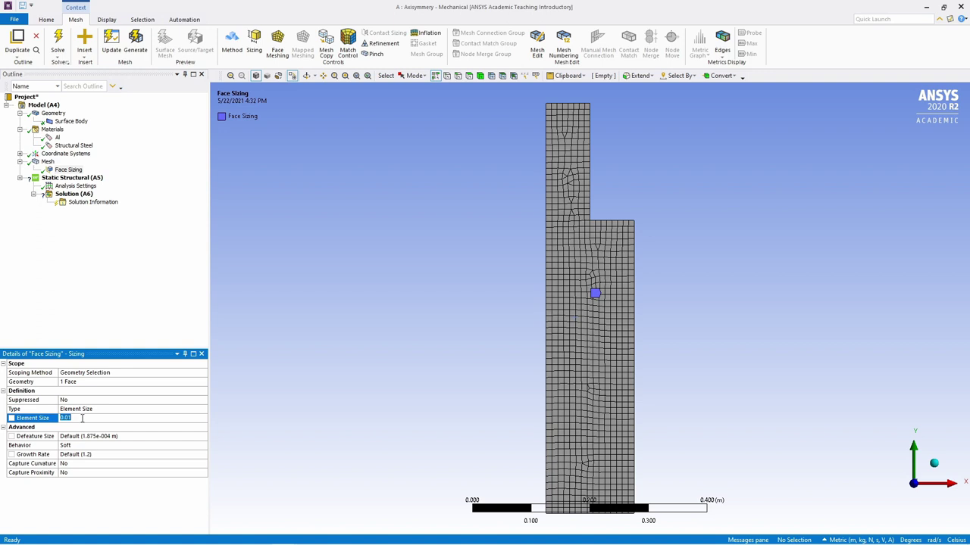
pyautogui.press('Return')
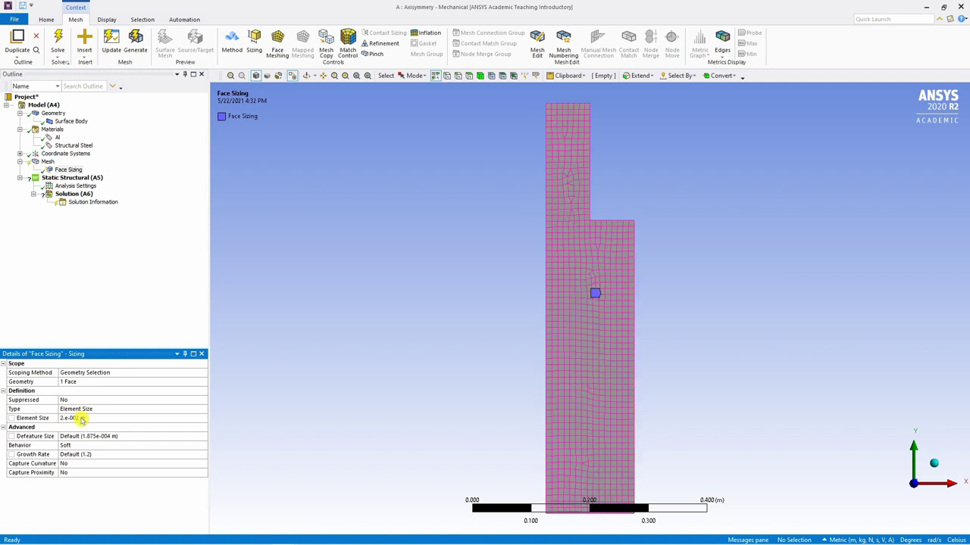
pyautogui.click(136, 47)
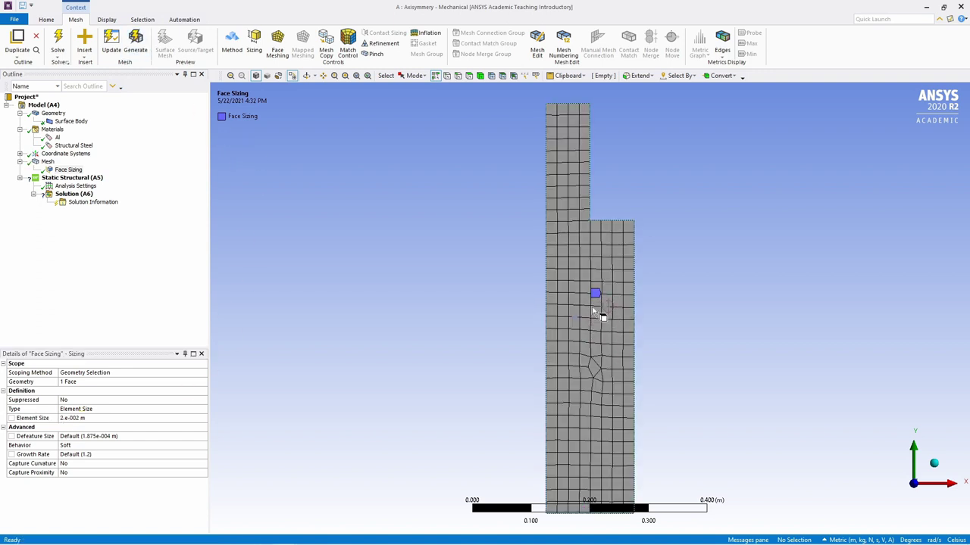
# Add a frictionless support to the bottom edge of the profile in the Static Structural analysis.
pyautogui.click(66, 179)
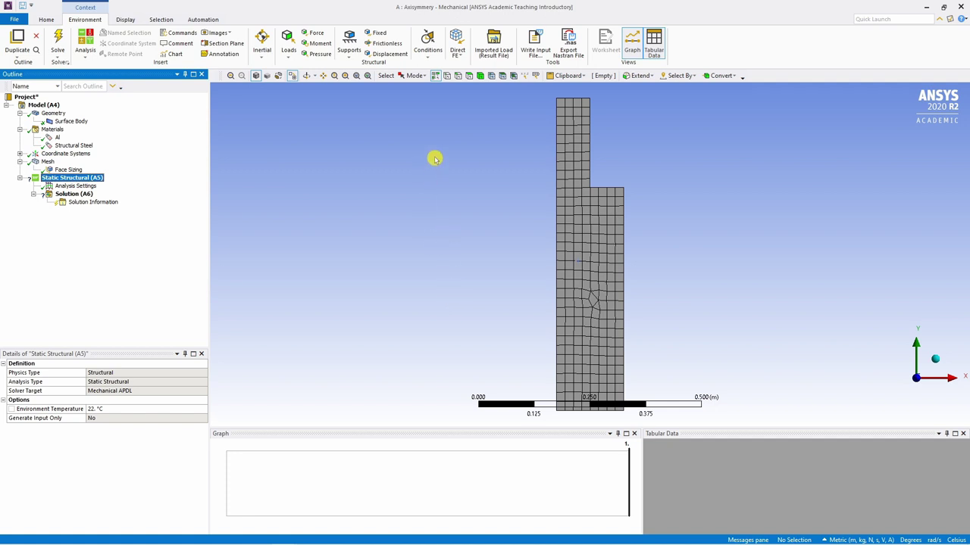
pyautogui.scroll(1, 458, 164)
pyautogui.scroll(-3, 485, 214)
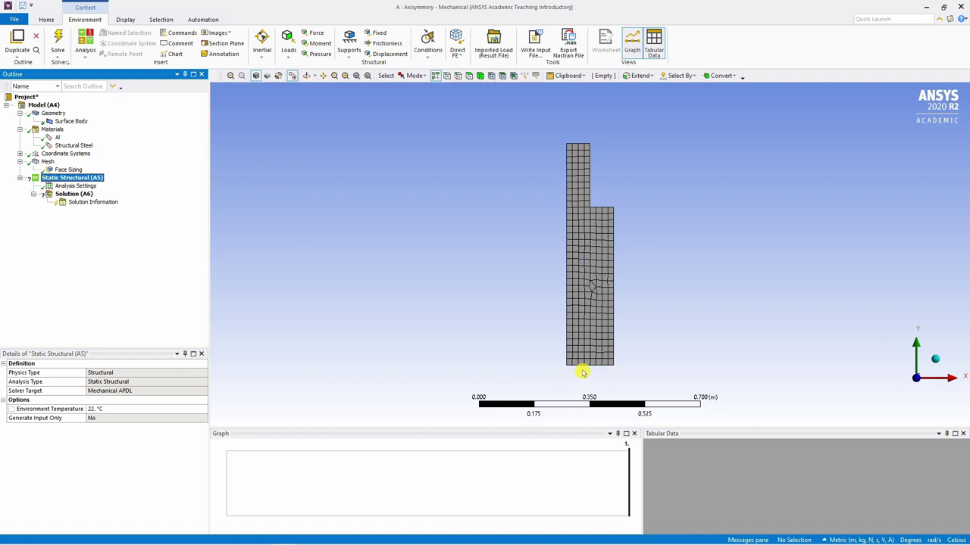
pyautogui.click(385, 44)
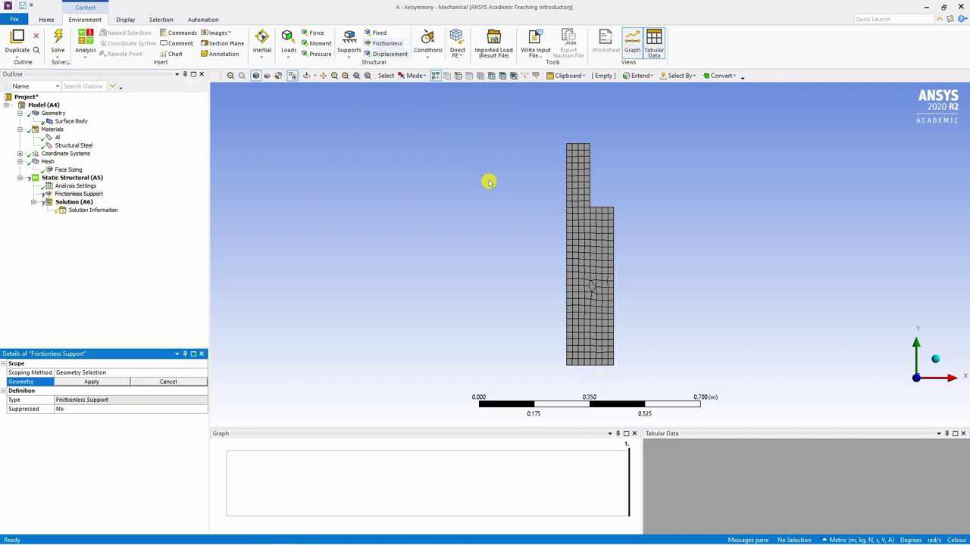
pyautogui.click(590, 365)
pyautogui.click(112, 383)
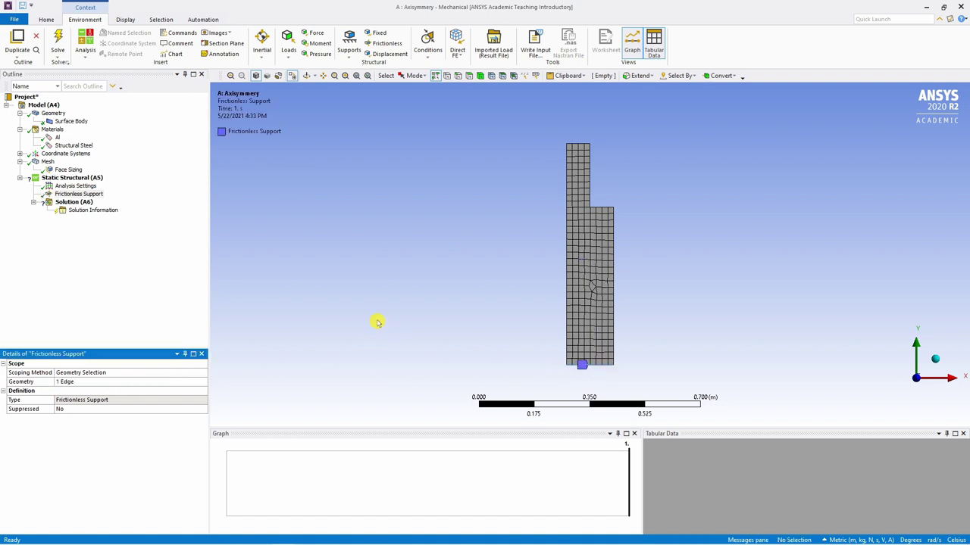
# Apply a pressure of 100000000 Pa to the topmost edge of the profile.
pyautogui.click(319, 56)
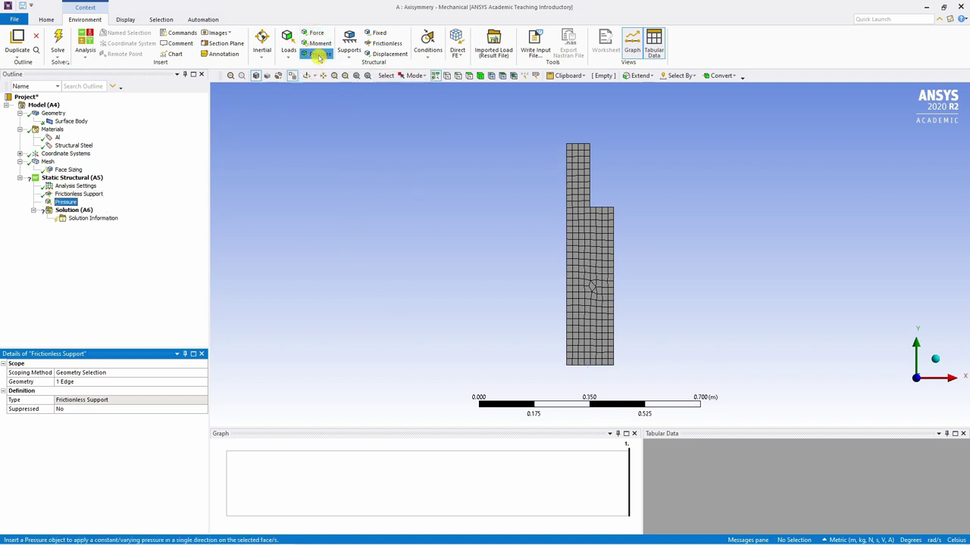
pyautogui.click(567, 145)
pyautogui.click(83, 382)
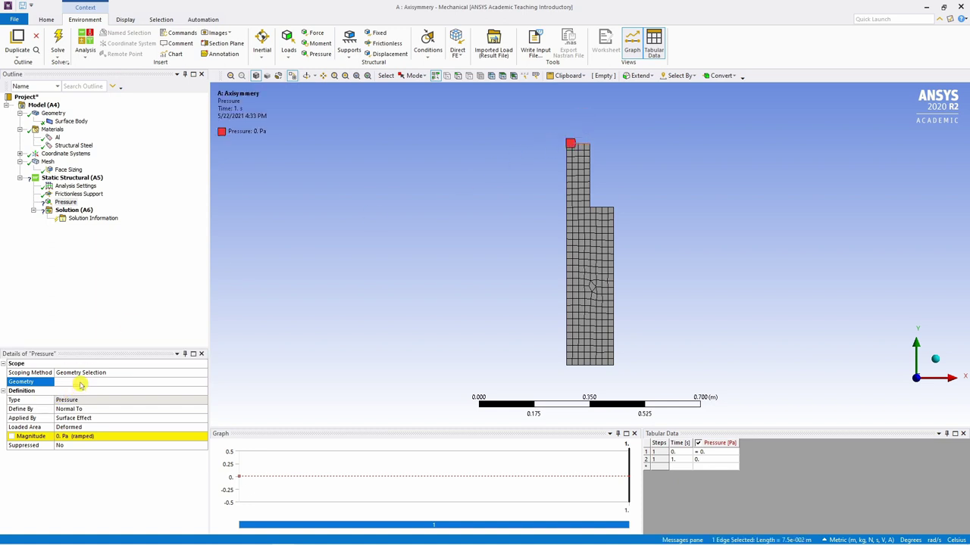
pyautogui.click(91, 437)
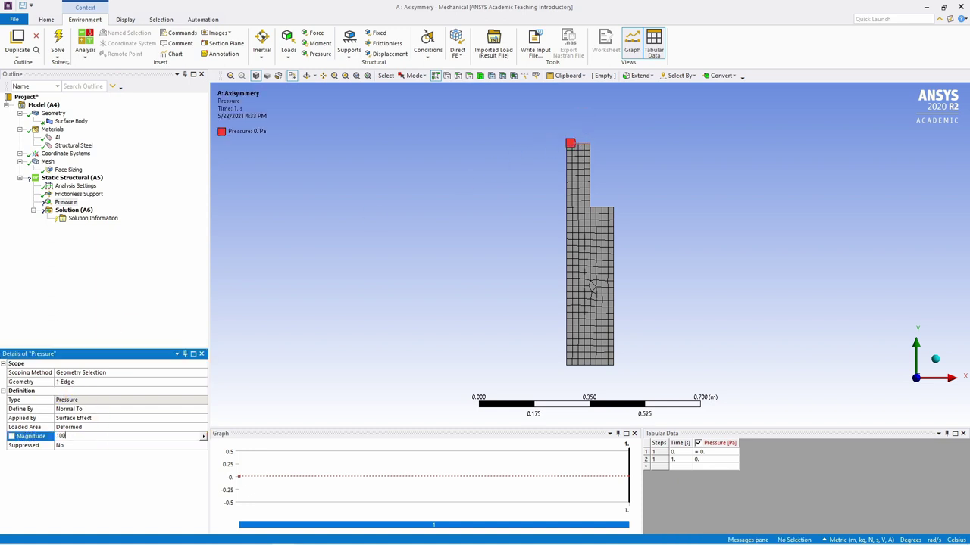
pyautogui.press('Return')
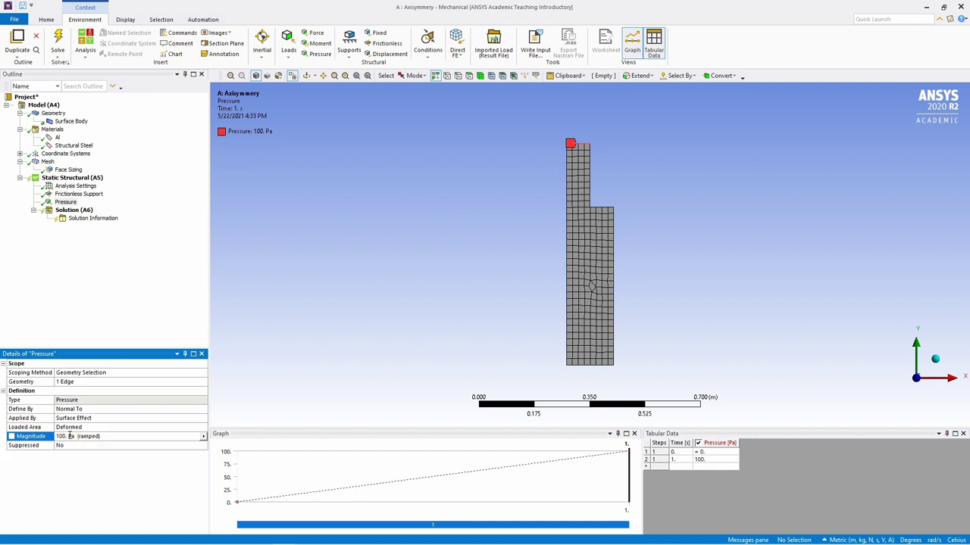
pyautogui.click(67, 437)
pyautogui.write('00000000')
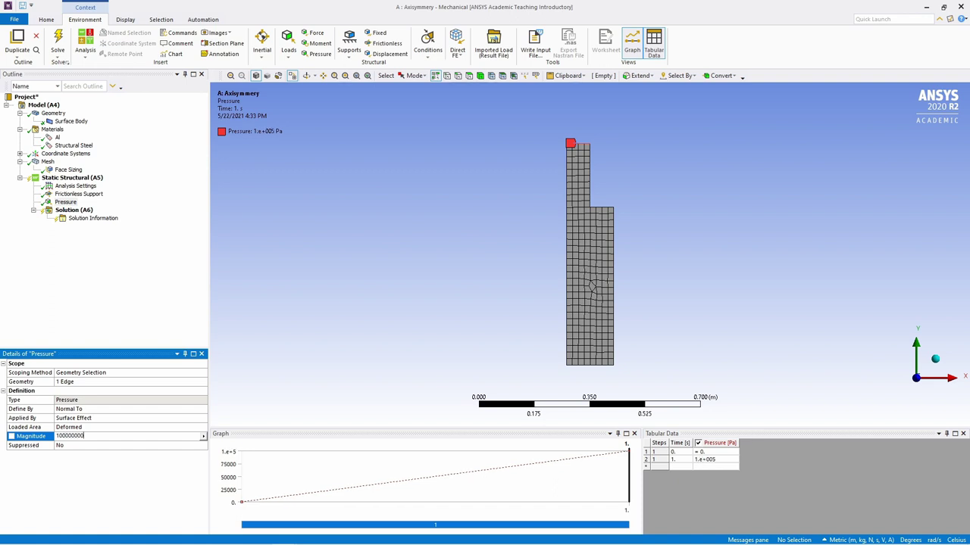
pyautogui.press('Return')
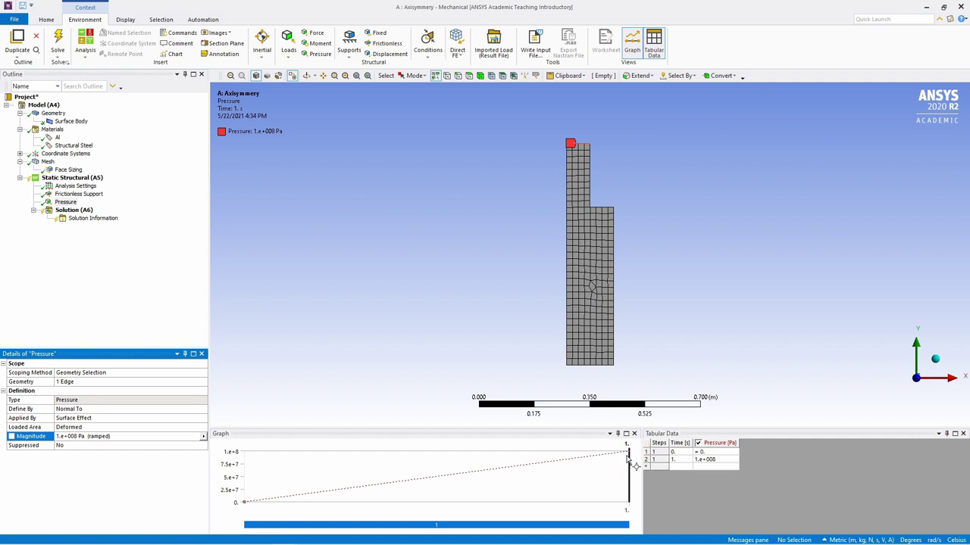
# Add a Total Deformation result to the Solution of the Static Structural analysis.
pyautogui.click(74, 213)
pyautogui.rightClick(72, 214)
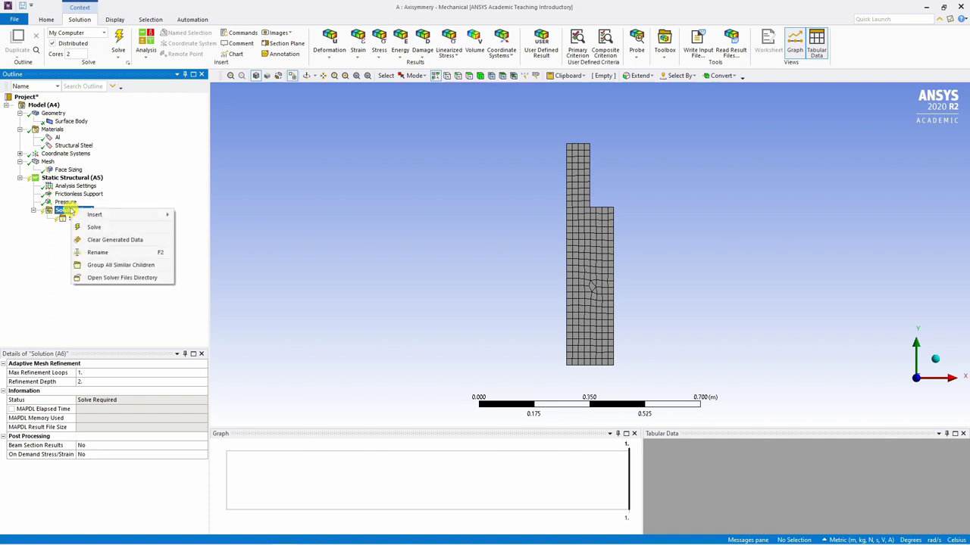
pyautogui.moveTo(153, 214)
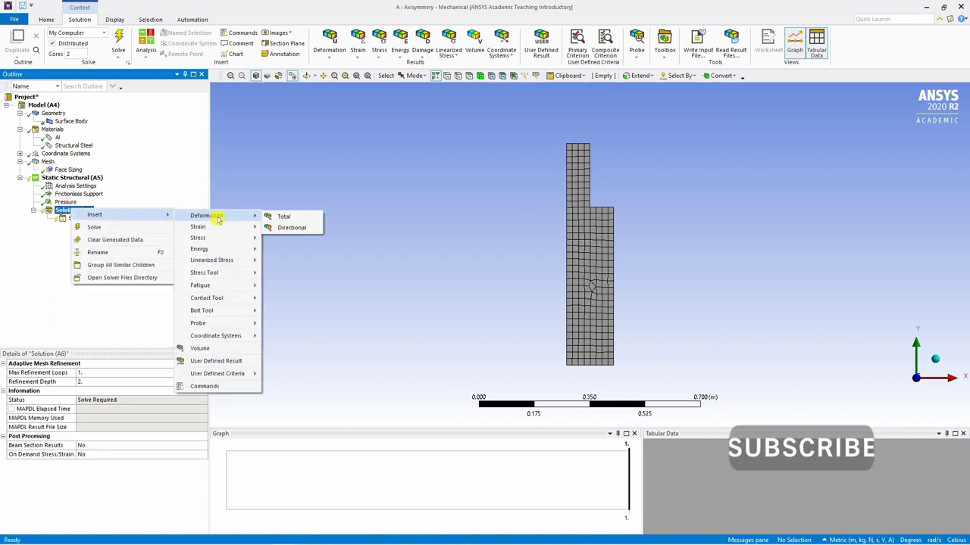
pyautogui.click(274, 218)
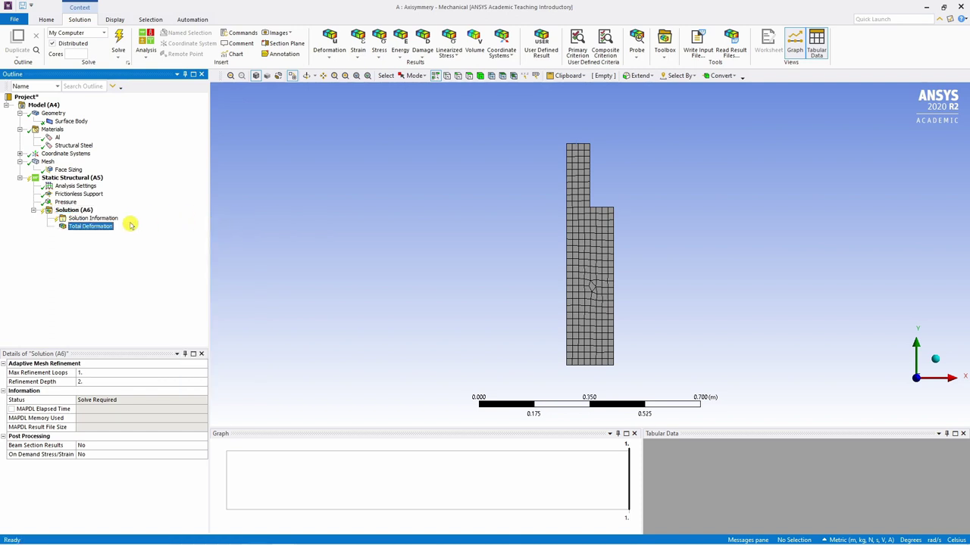
# Add an Equivalent (von-Mises) stress result to the Solution.
pyautogui.rightClick(72, 209)
pyautogui.moveTo(156, 217)
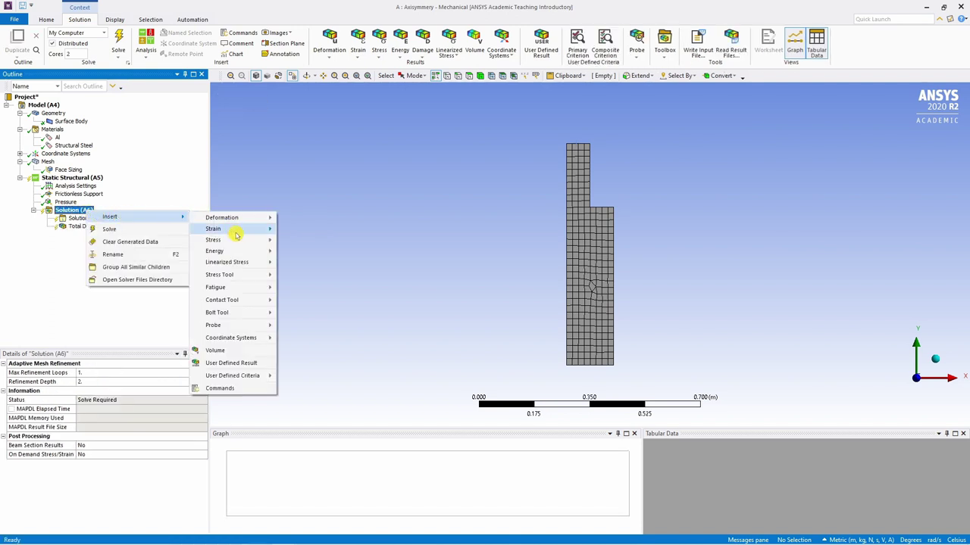
pyautogui.moveTo(245, 244)
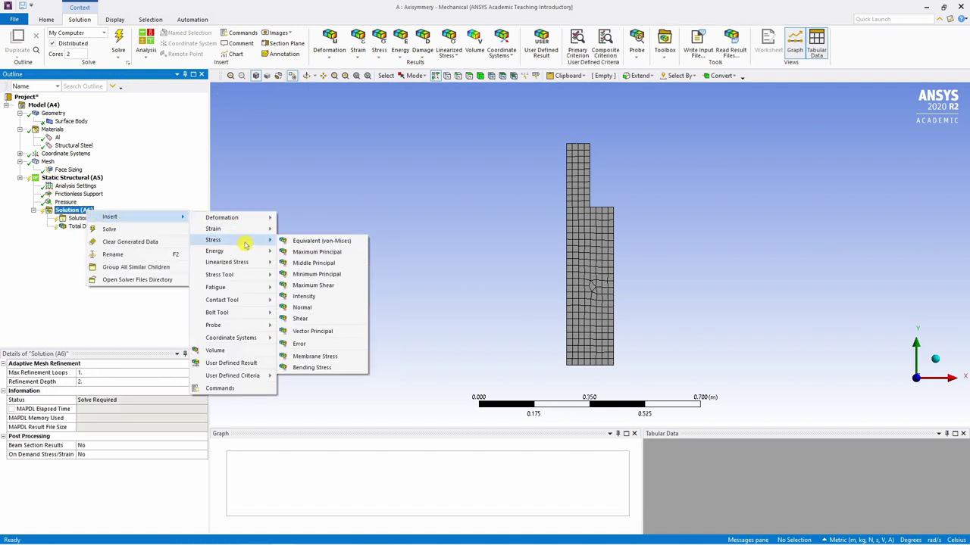
pyautogui.click(320, 240)
# Add an Equivalent (von-Mises) strain result to the Solution.
pyautogui.rightClick(79, 214)
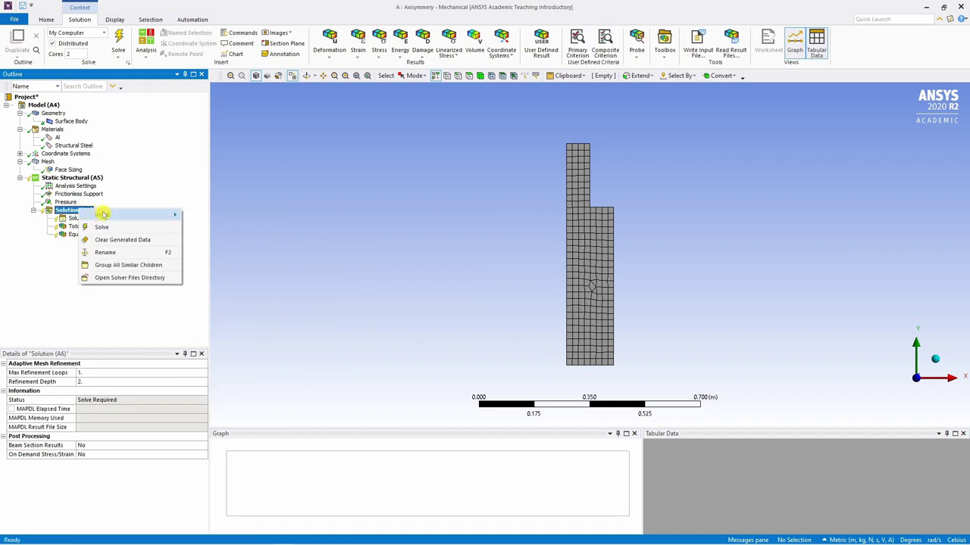
pyautogui.moveTo(141, 214)
pyautogui.moveTo(236, 227)
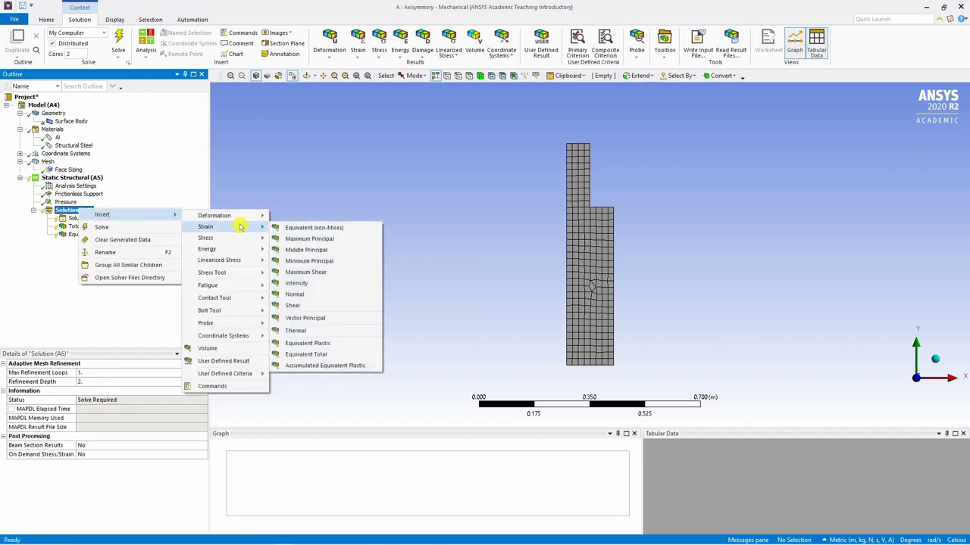
pyautogui.click(314, 227)
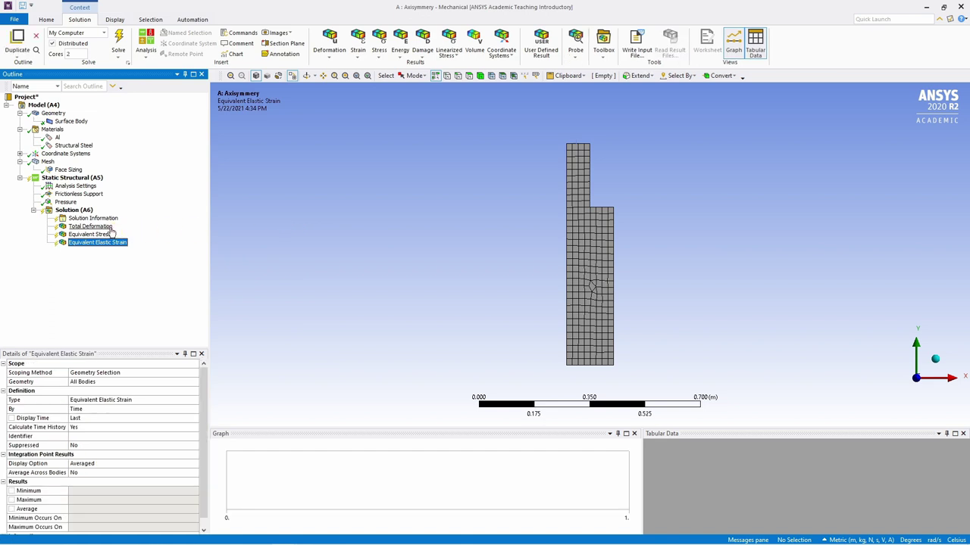
pyautogui.rightClick(84, 215)
pyautogui.moveTo(134, 215)
pyautogui.moveTo(244, 222)
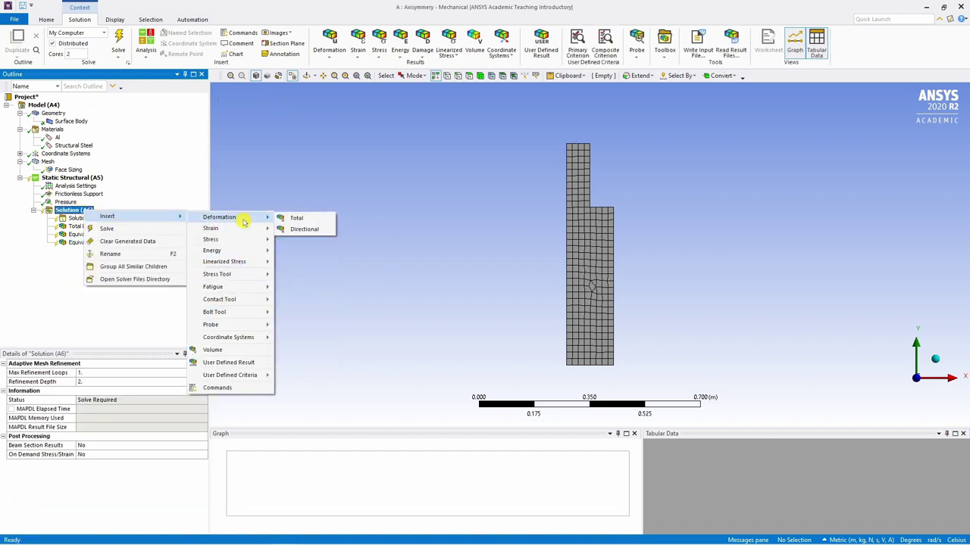
pyautogui.click(137, 326)
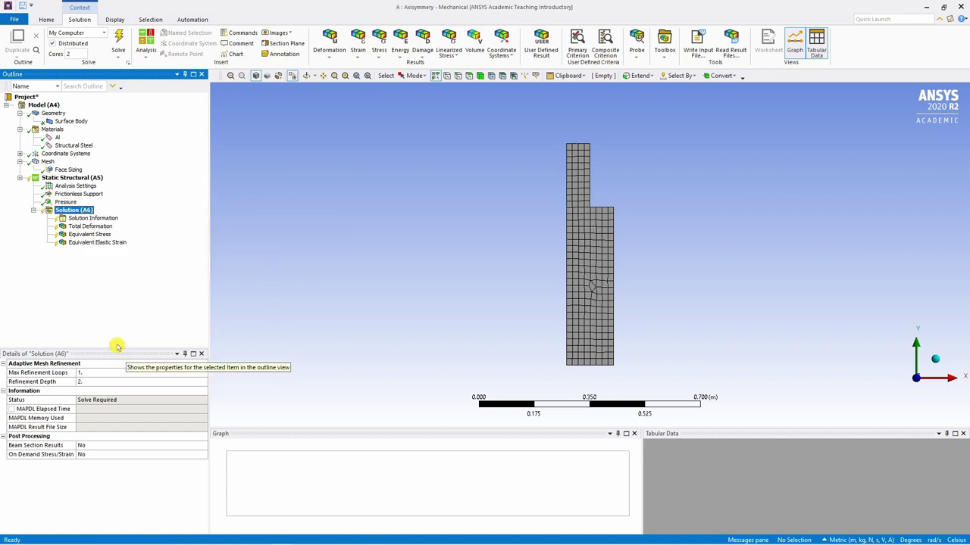
# Solve the static structural analysis and display the Total Deformation contour plot.
pyautogui.click(116, 43)
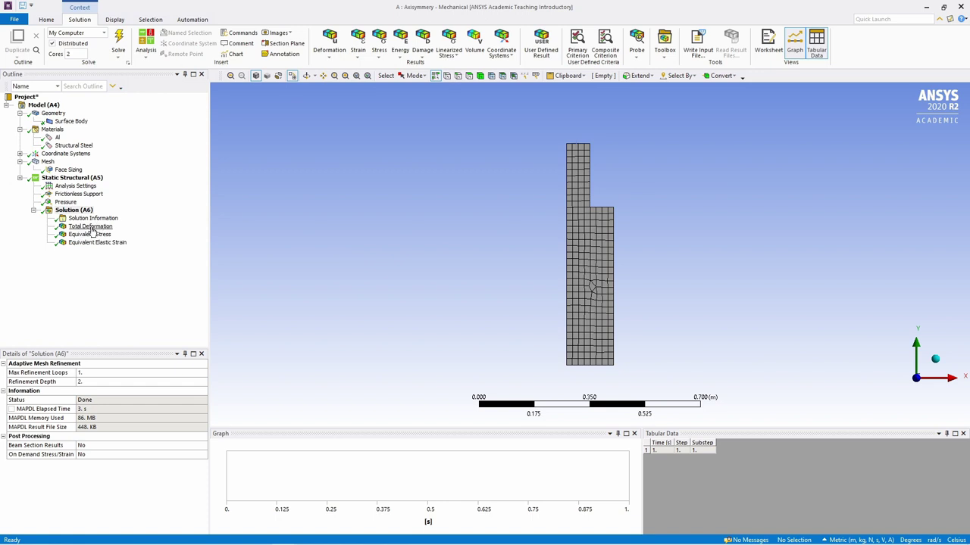
pyautogui.click(90, 226)
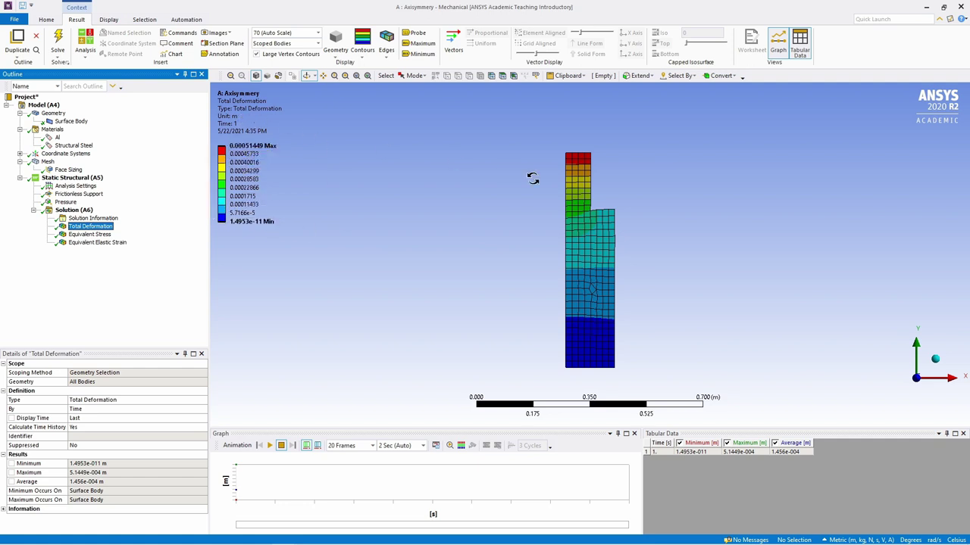
pyautogui.click(614, 256)
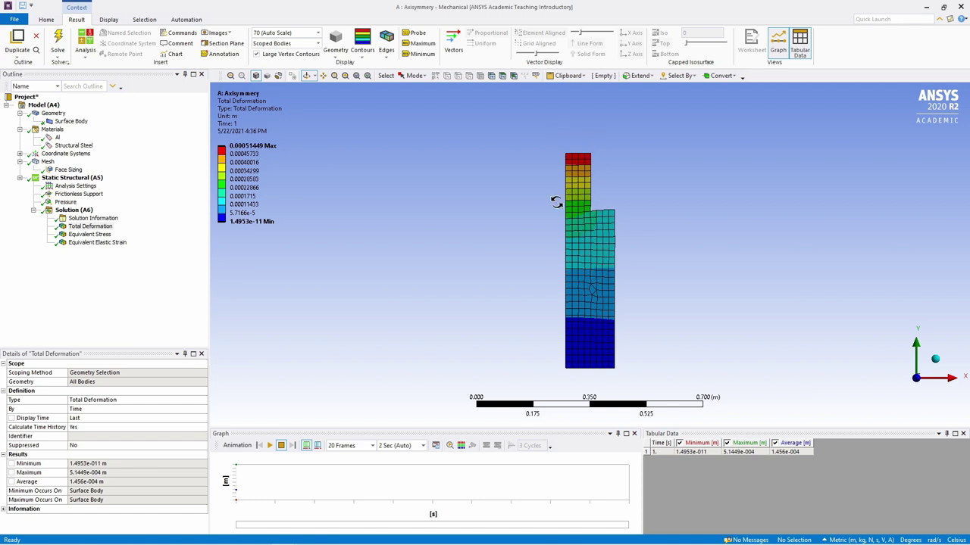
# Overlay the undeformed wireframe on the Total Deformation plot and compare it with the deformed shape.
pyautogui.click(386, 50)
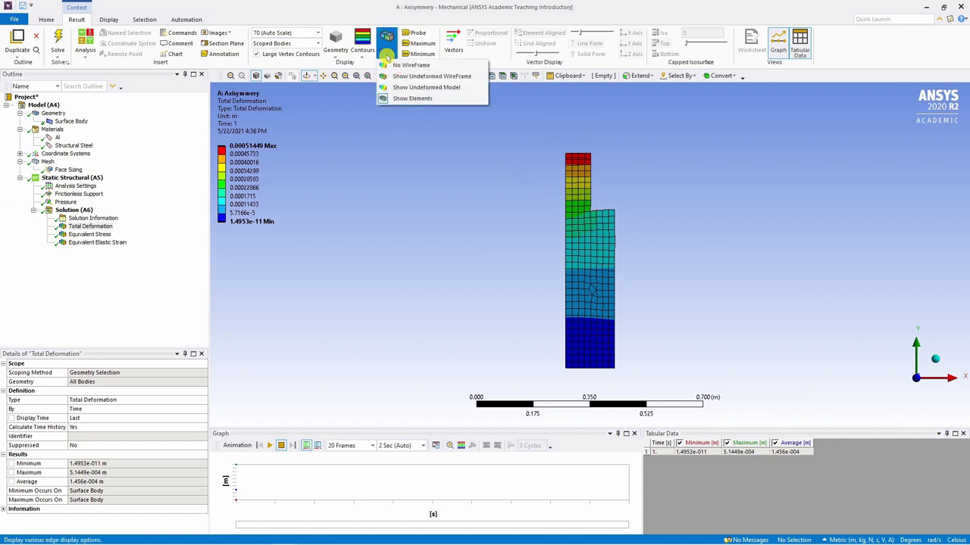
pyautogui.click(429, 77)
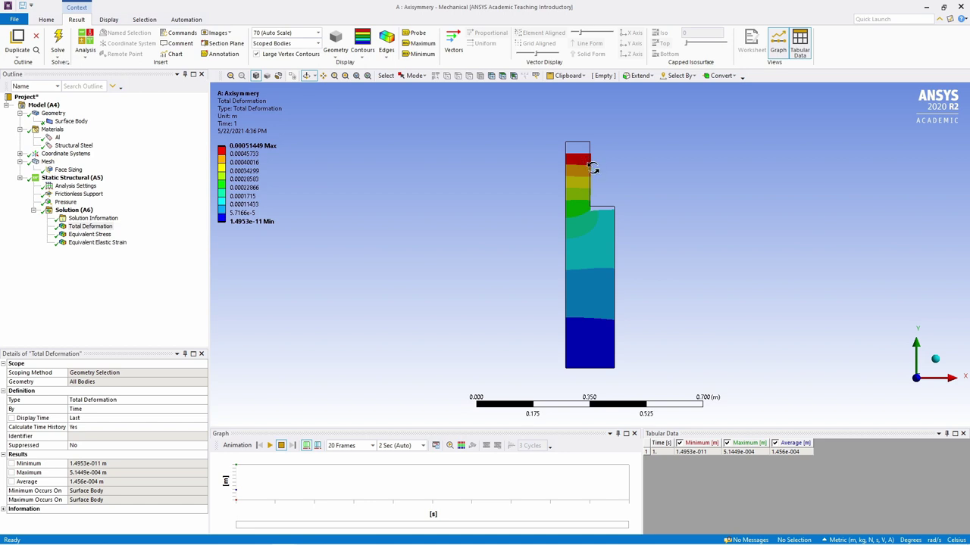
pyautogui.scroll(4, 592, 168)
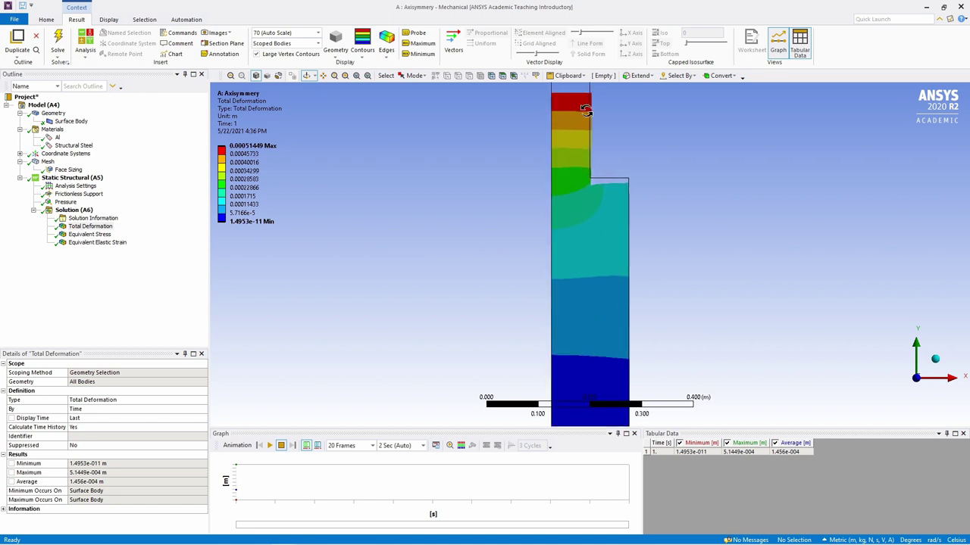
pyautogui.scroll(-2, 513, 315)
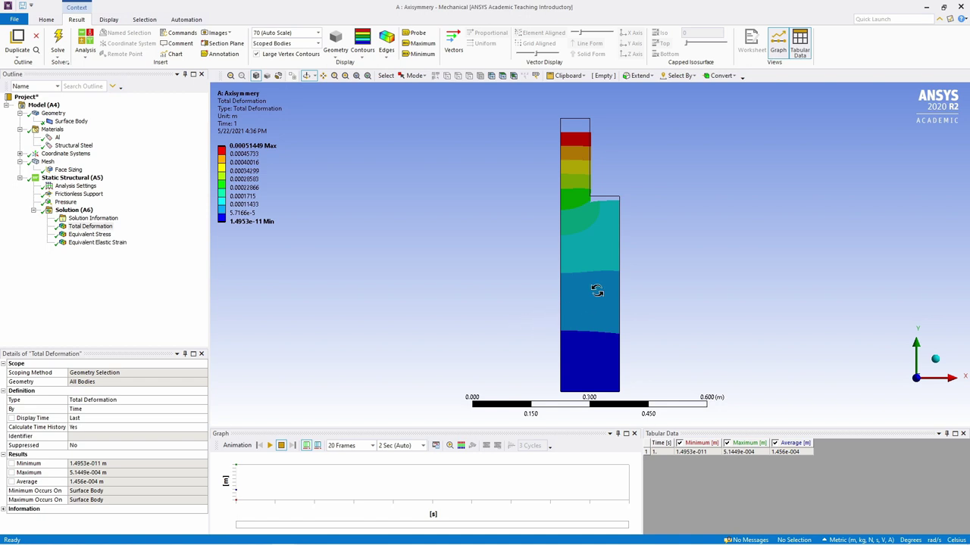
pyautogui.moveTo(582, 277)
pyautogui.mouseDown()
pyautogui.moveTo(583, 261)
pyautogui.moveTo(618, 262)
pyautogui.moveTo(566, 266)
pyautogui.moveTo(546, 291)
pyautogui.moveTo(598, 257)
pyautogui.moveTo(593, 242)
pyautogui.moveTo(575, 262)
pyautogui.moveTo(584, 265)
pyautogui.mouseUp()
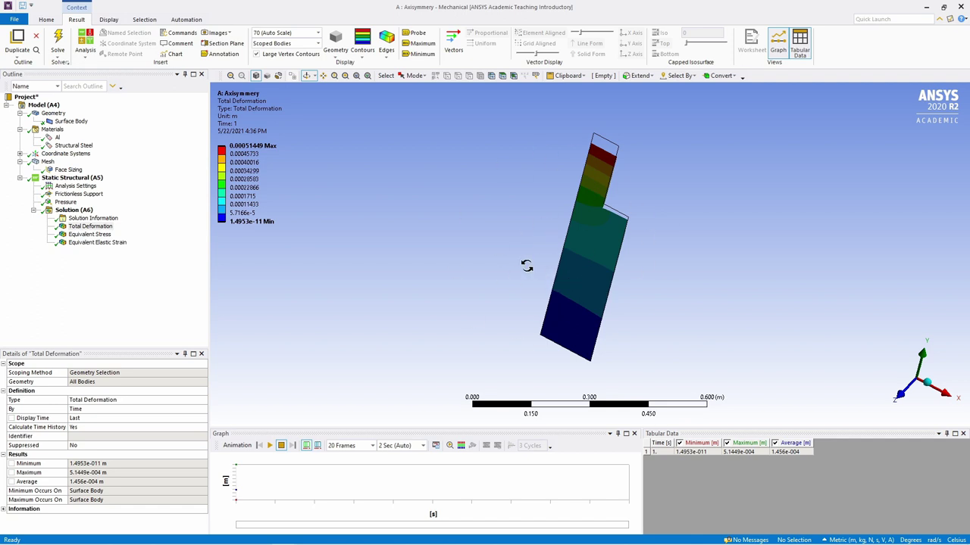
# Add a Symmetry object to Model (A4).
pyautogui.click(43, 105)
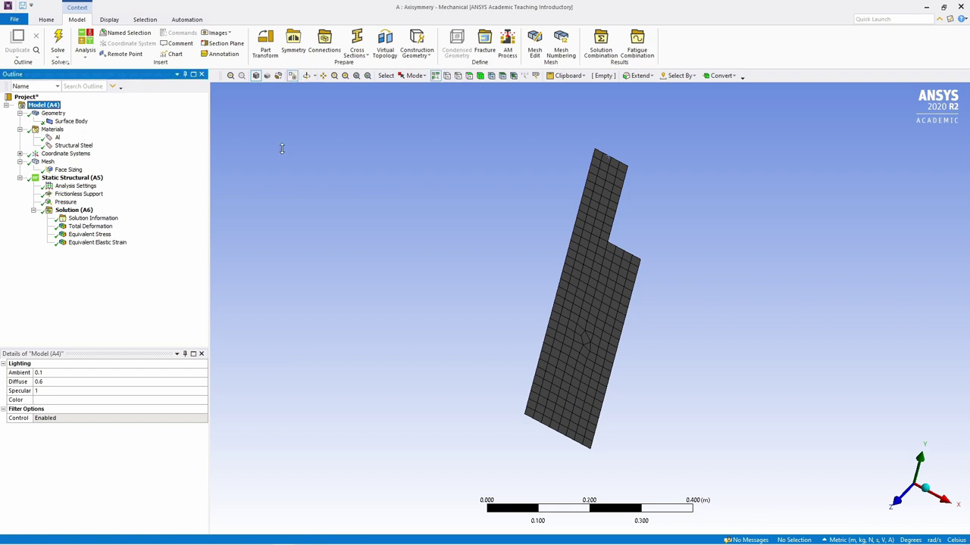
pyautogui.click(292, 44)
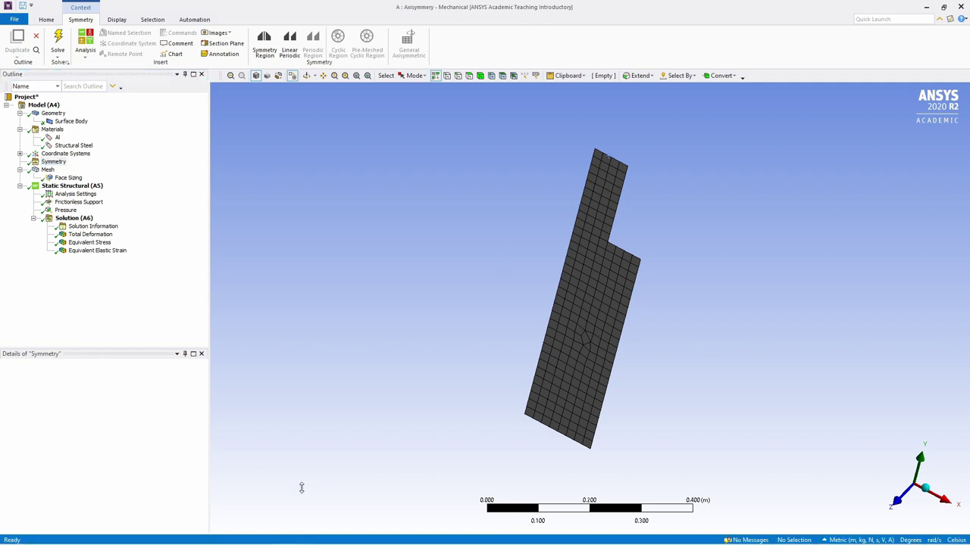
# Switch to Workbench and enable Beta Options in the Appearance options.
pyautogui.click(210, 536)
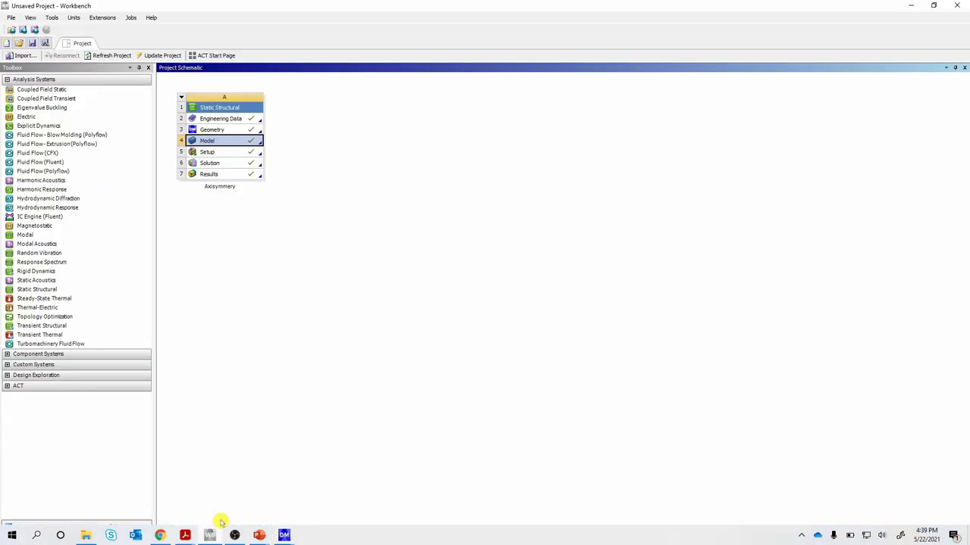
pyautogui.click(52, 17)
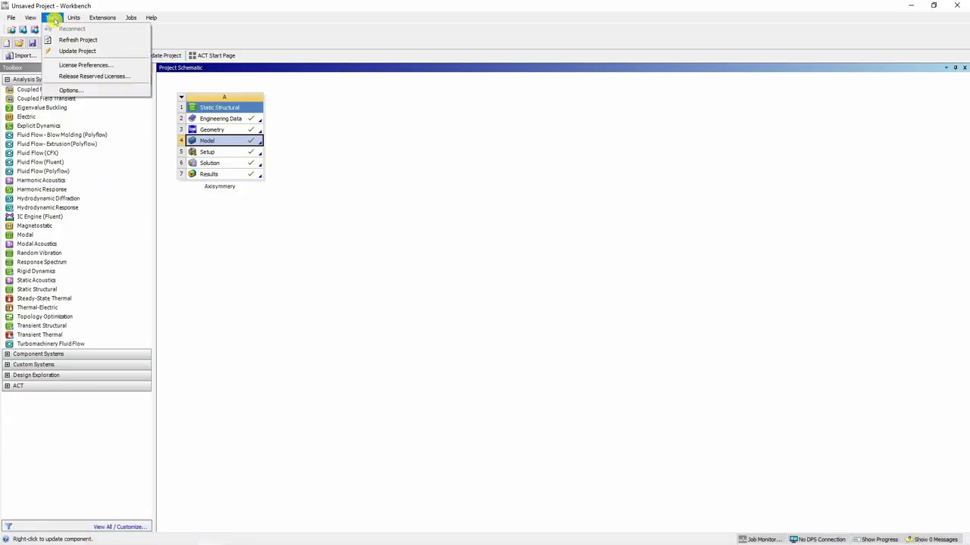
pyautogui.click(72, 90)
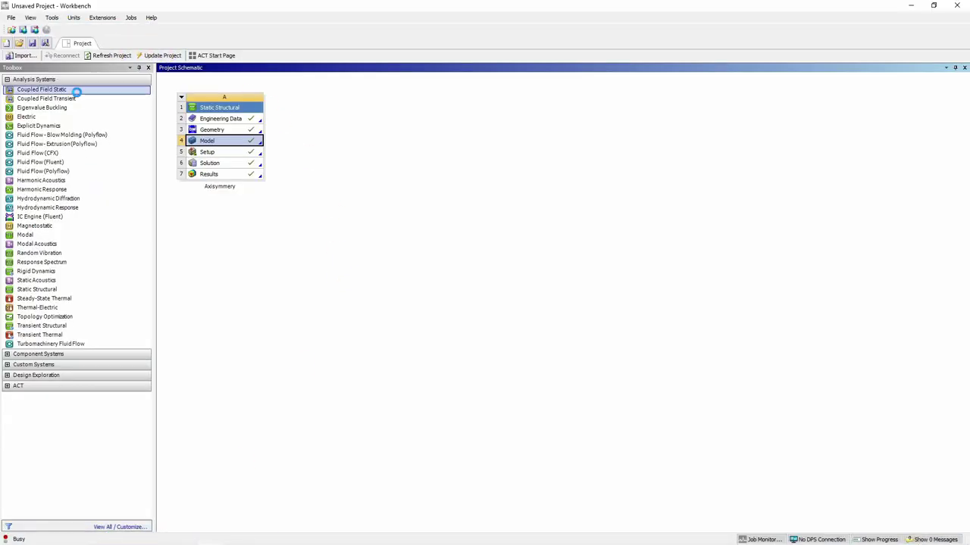
pyautogui.click(336, 164)
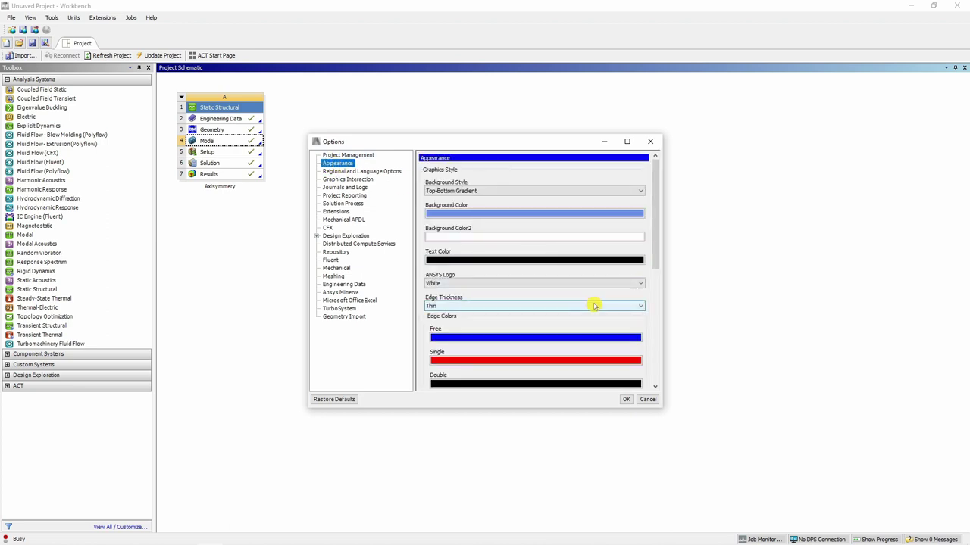
pyautogui.moveTo(656, 225); pyautogui.dragTo(656, 362)
pyautogui.moveTo(464, 301); pyautogui.dragTo(454, 302)
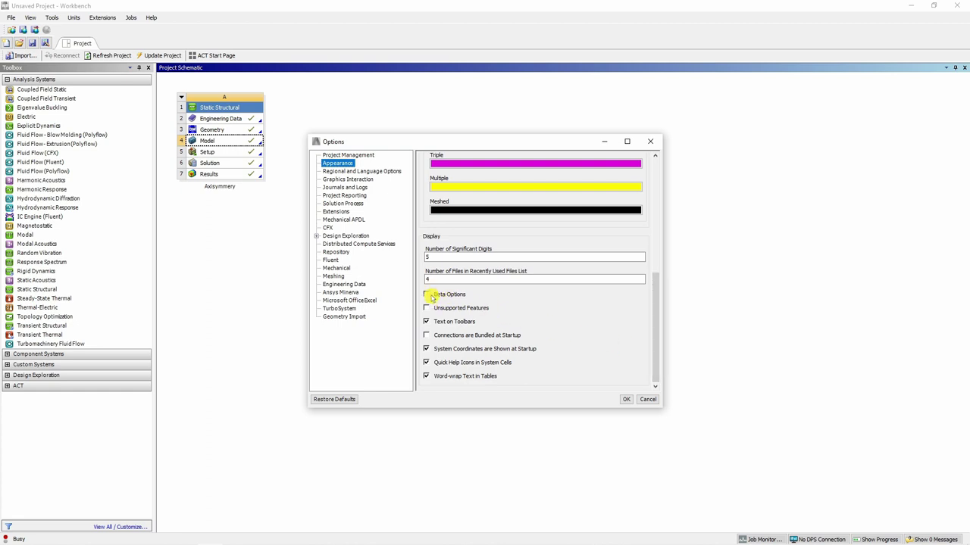
pyautogui.click(427, 296)
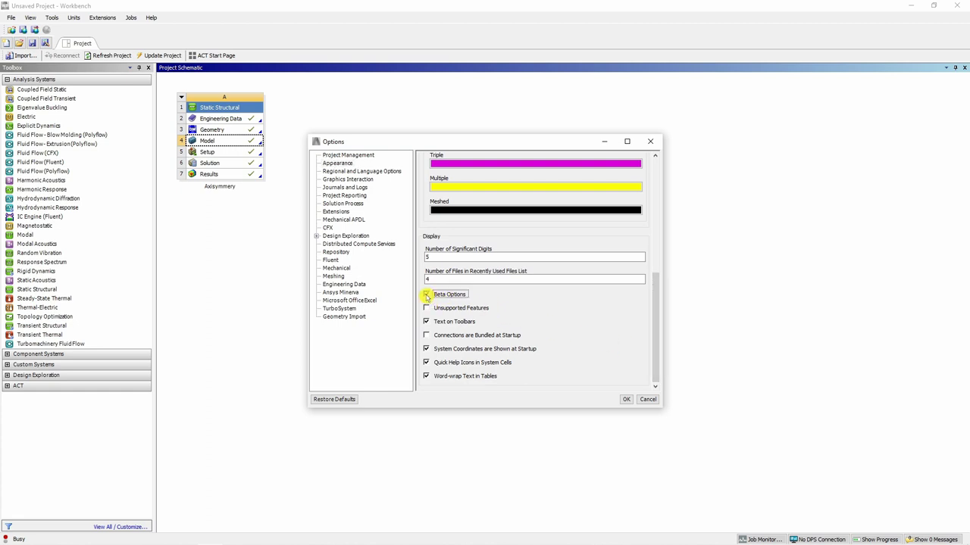
pyautogui.click(627, 400)
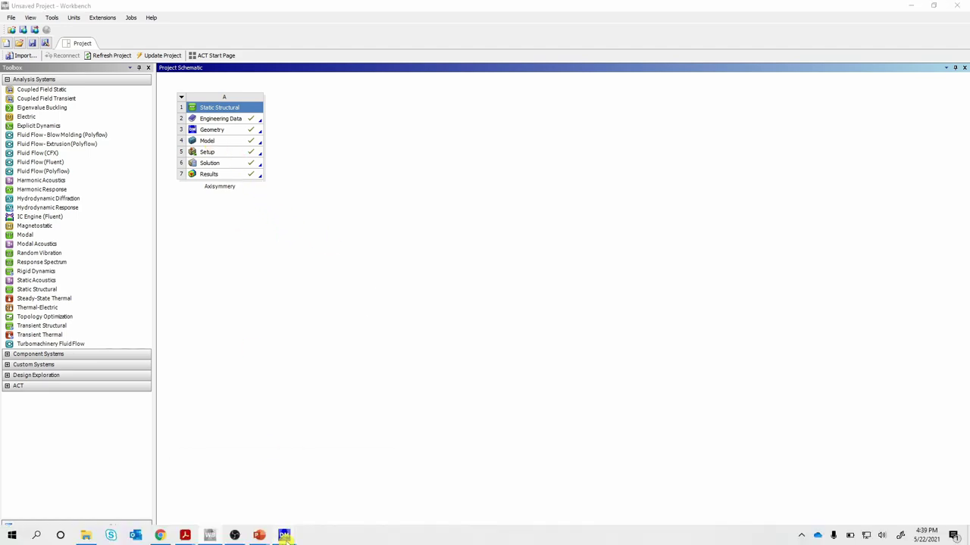
# Switch back to Mechanical and set the Symmetry object's Graphical Expansion 1 type to 2D AxiSymmetric.
pyautogui.moveTo(283, 534)
pyautogui.click(347, 496)
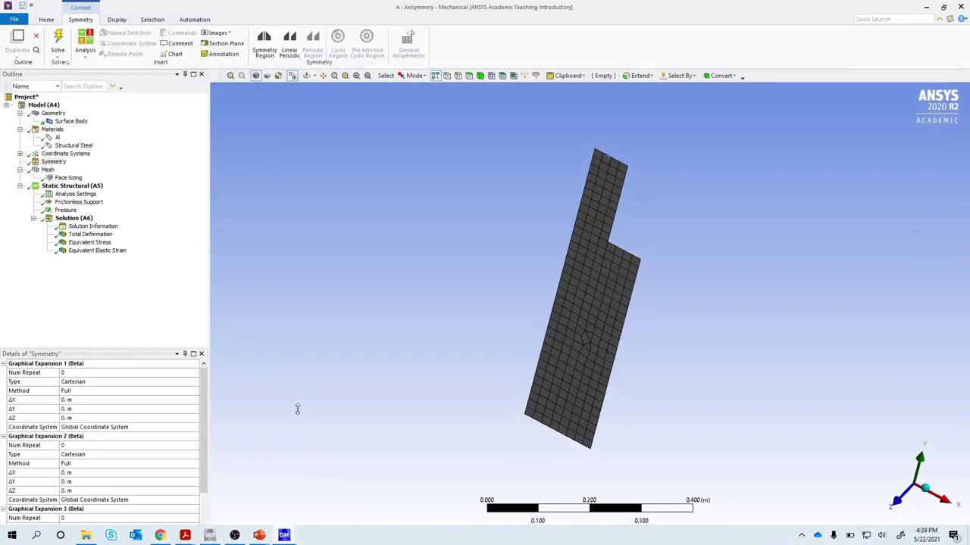
pyautogui.click(104, 381)
pyautogui.click(194, 383)
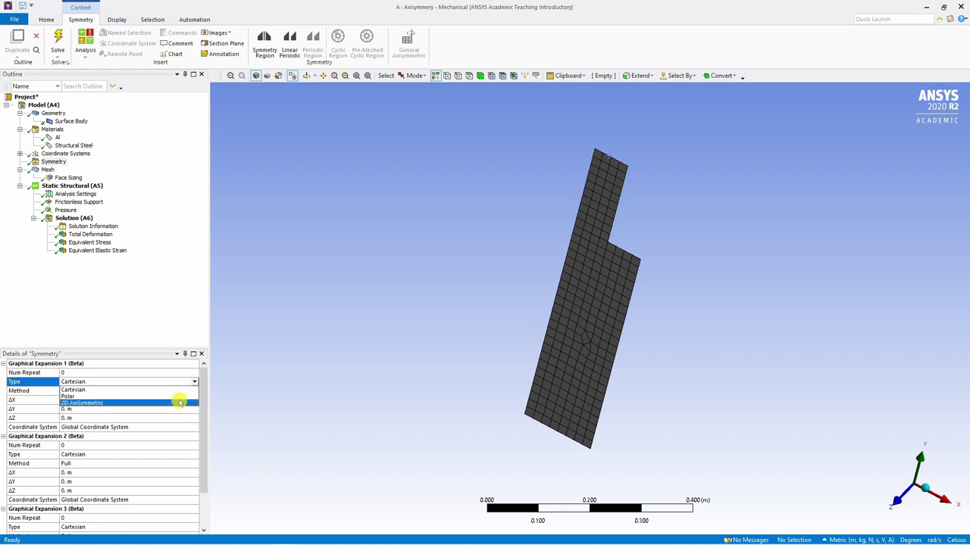
pyautogui.click(180, 403)
# Set Graphical Expansion 1 to 37 repeats with a Δθ of 5.
pyautogui.click(79, 392)
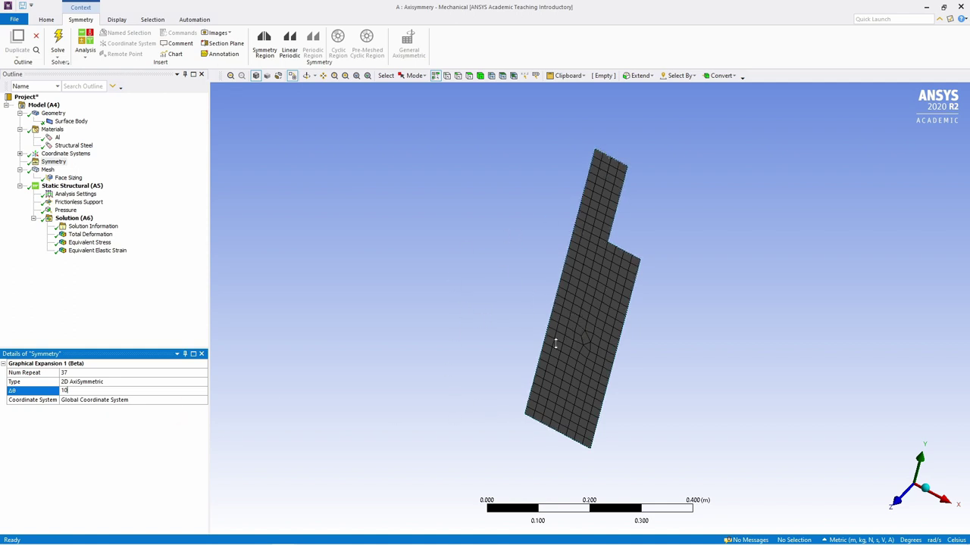
pyautogui.click(67, 373)
pyautogui.click(85, 391)
pyautogui.write('5')
pyautogui.click(117, 387)
# Display Total Deformation on the graphically expanded part and inspect it from several angles.
pyautogui.click(86, 234)
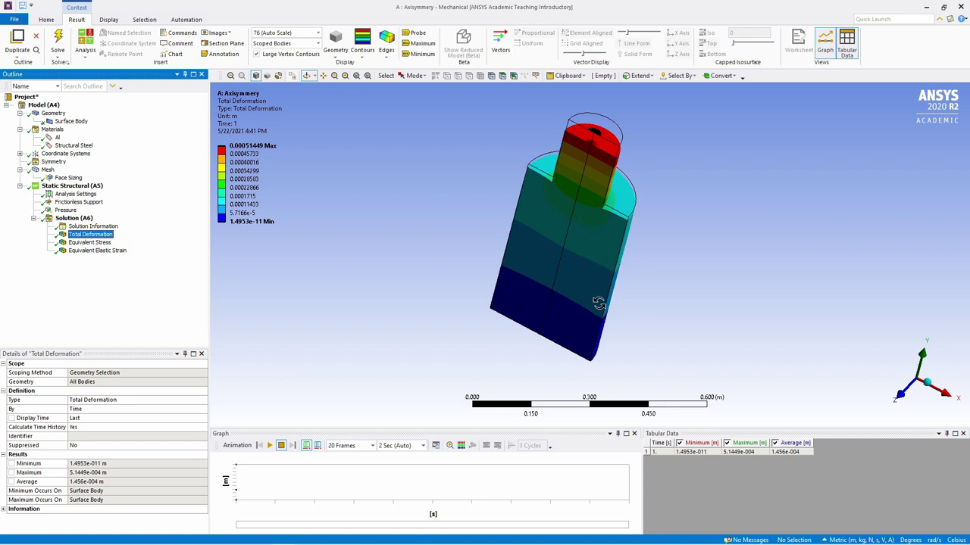
pyautogui.moveTo(598, 320); pyautogui.dragTo(505, 342)
pyautogui.moveTo(628, 305); pyautogui.dragTo(545, 258)
# Display the Equivalent Stress result on the expanded part and play its animation while inspecting the model.
pyautogui.click(81, 242)
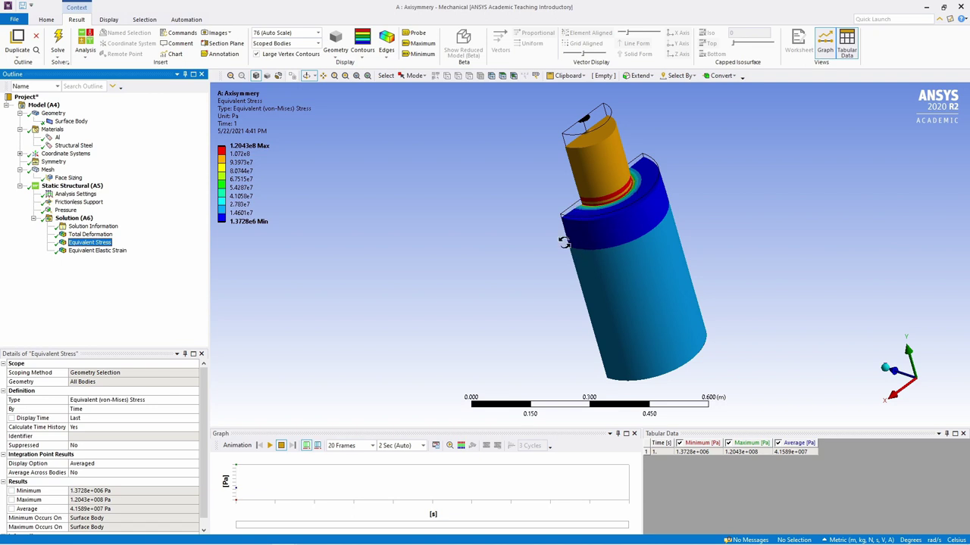
pyautogui.moveTo(593, 213); pyautogui.dragTo(578, 223)
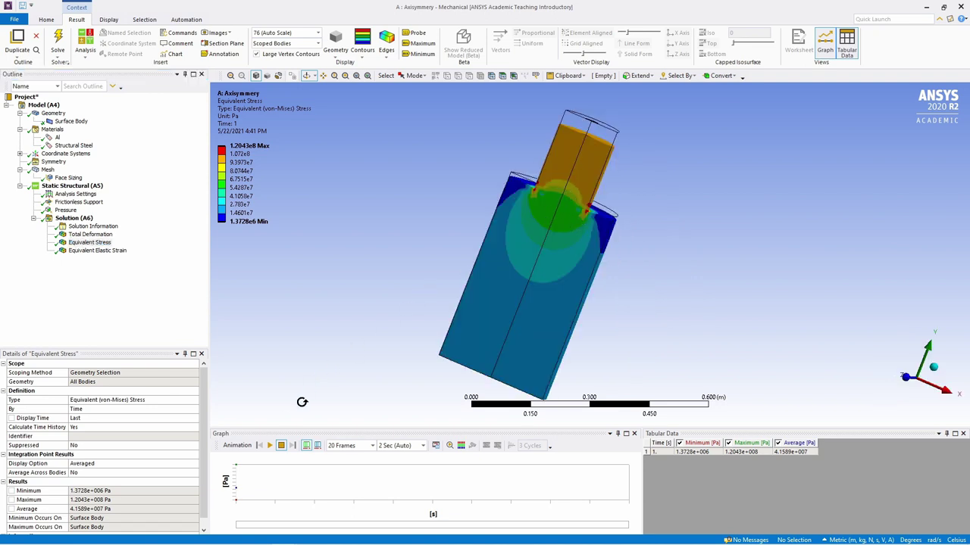
pyautogui.click(269, 445)
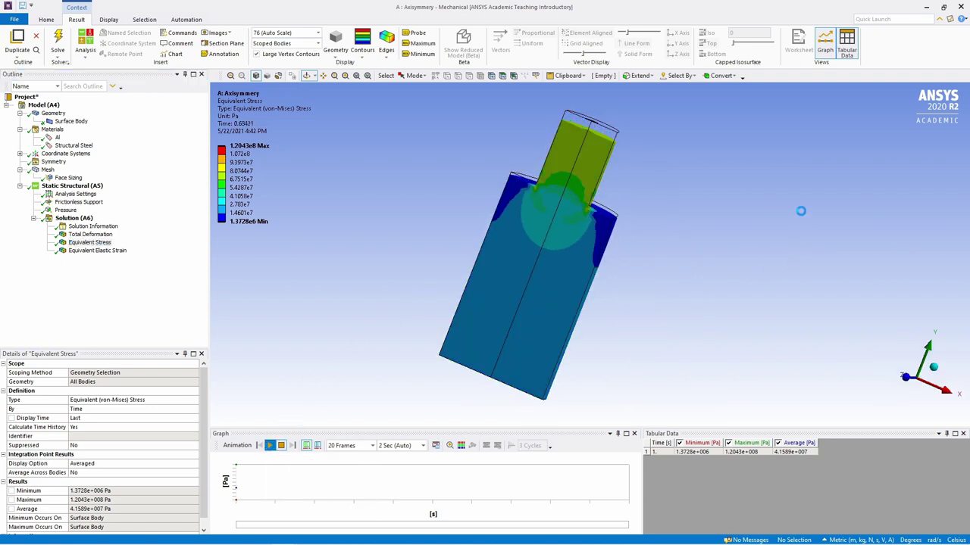
pyautogui.moveTo(674, 243); pyautogui.dragTo(545, 287)
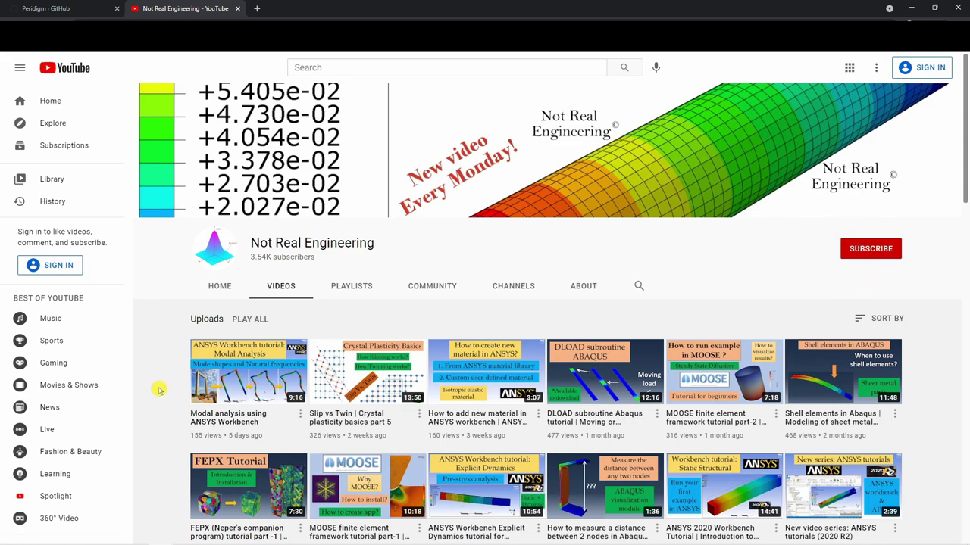
# Look through the videos and playlists of the Not Real Engineering channel on YouTube.
pyautogui.scroll(-3, 156, 389)
pyautogui.scroll(3, 157, 389)
pyautogui.click(349, 287)
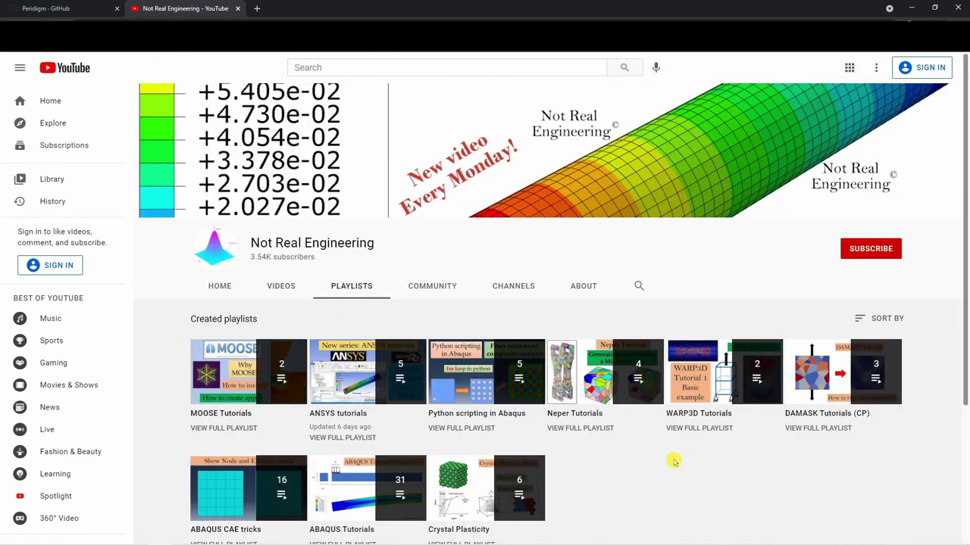
pyautogui.scroll(-2, 685, 409)
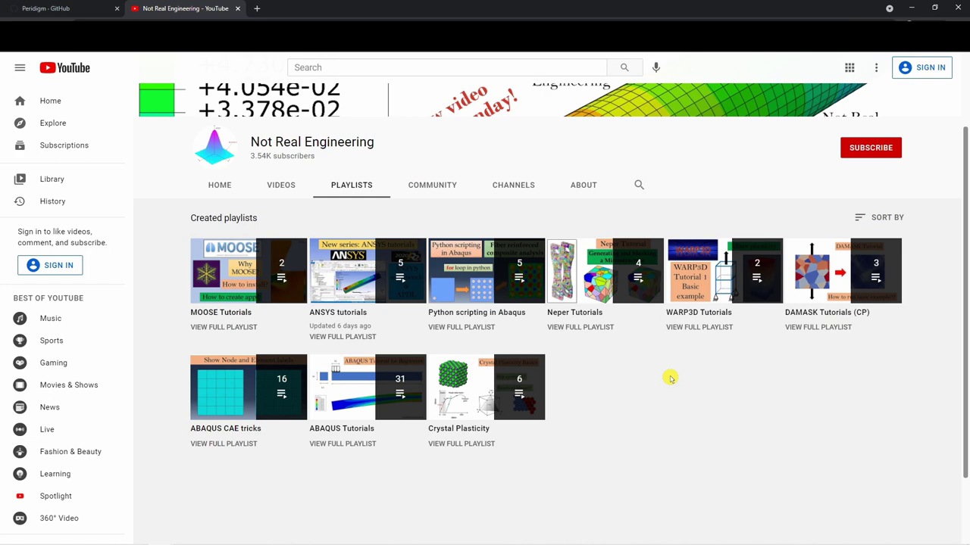
pyautogui.scroll(2, 670, 379)
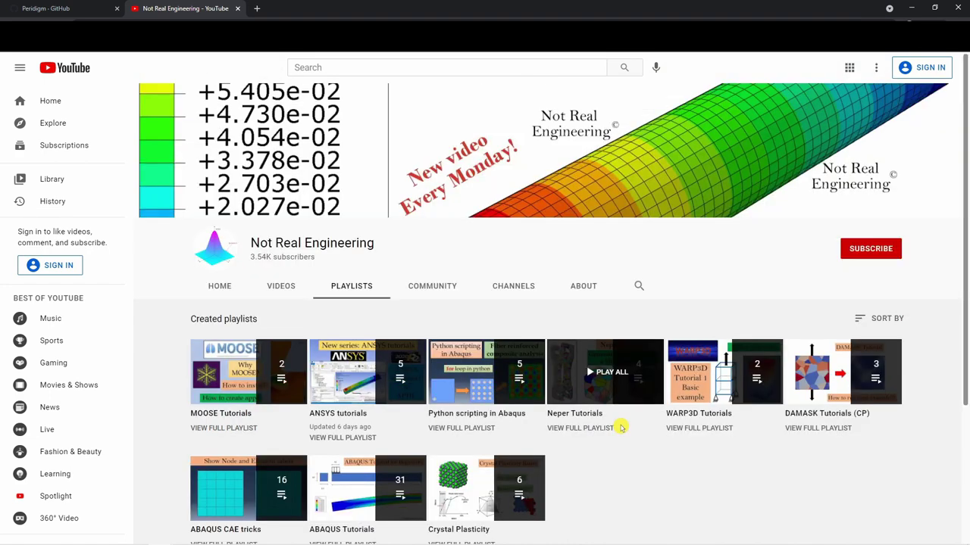